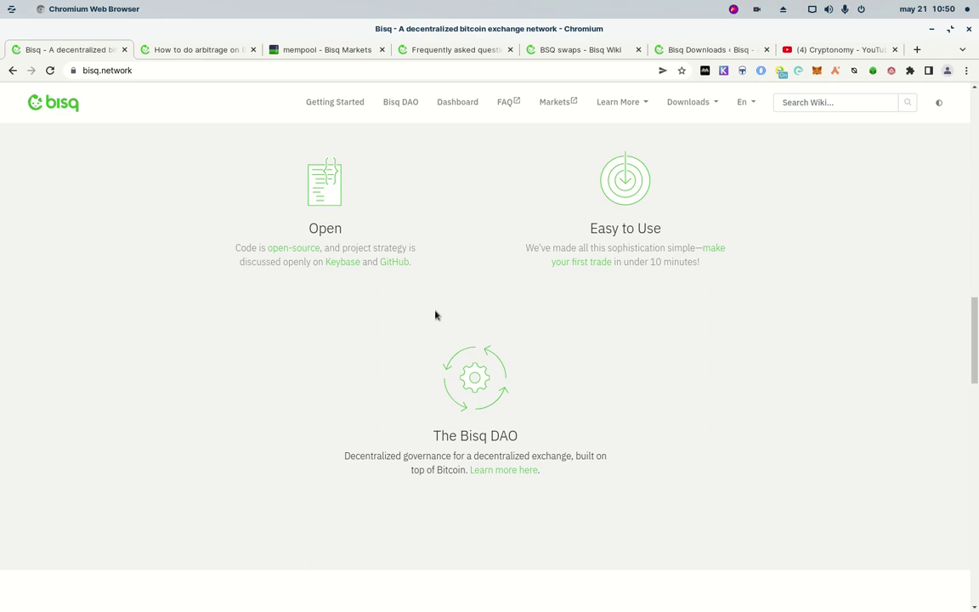
right_click(948, 51)
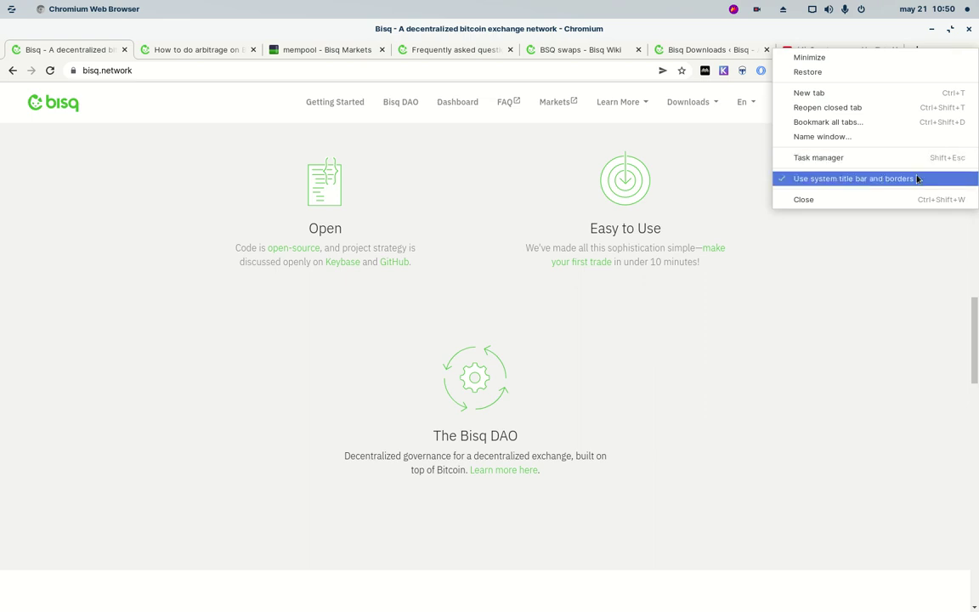
left_click(860, 301)
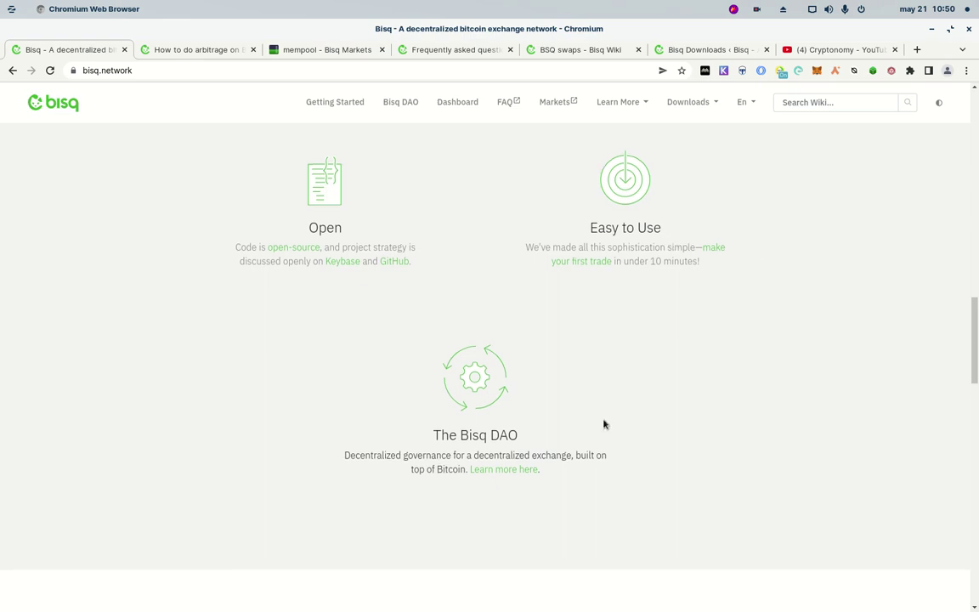
Step: Examine the rest of the Bisq home page, including the DAO summary, the four getting-started steps, the community links and the video
scroll(595, 417, "down", 2)
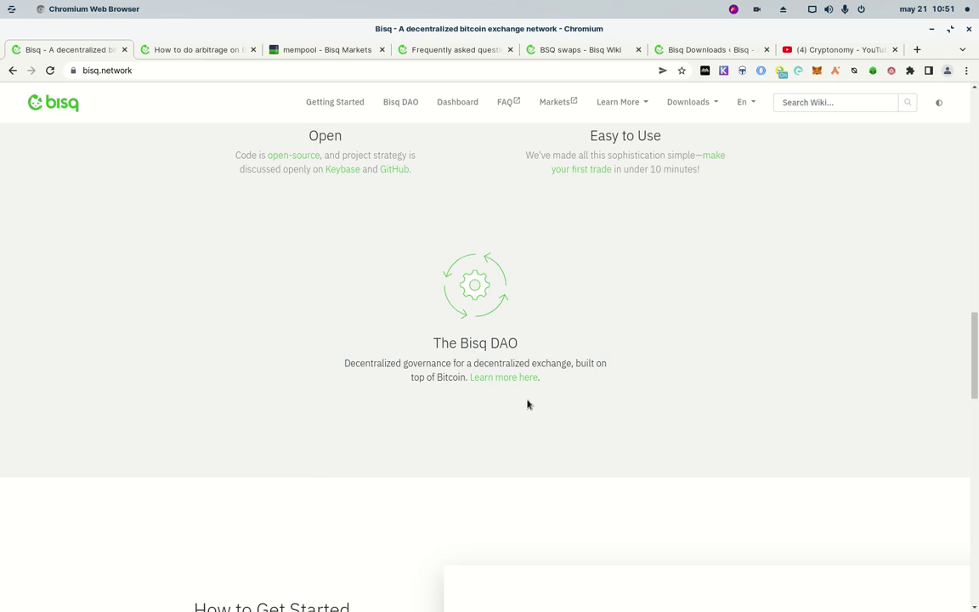
scroll(307, 352, "down", 3)
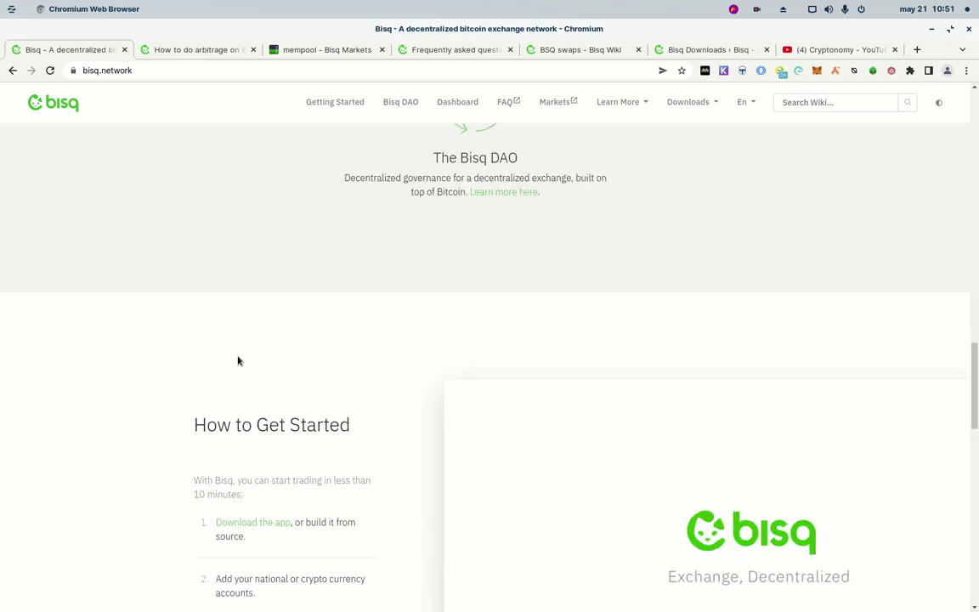
scroll(238, 360, "down", 2)
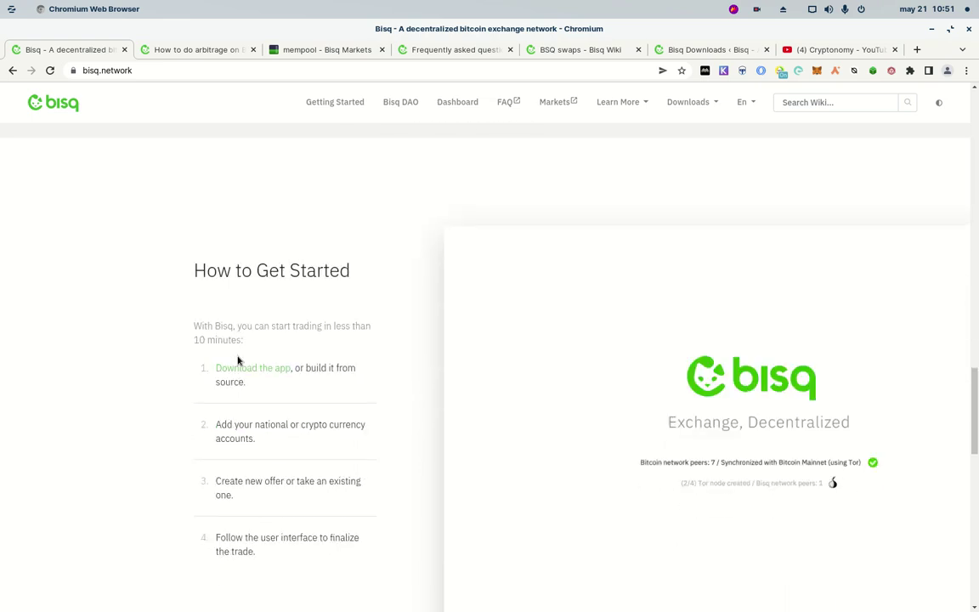
scroll(238, 360, "down", 1)
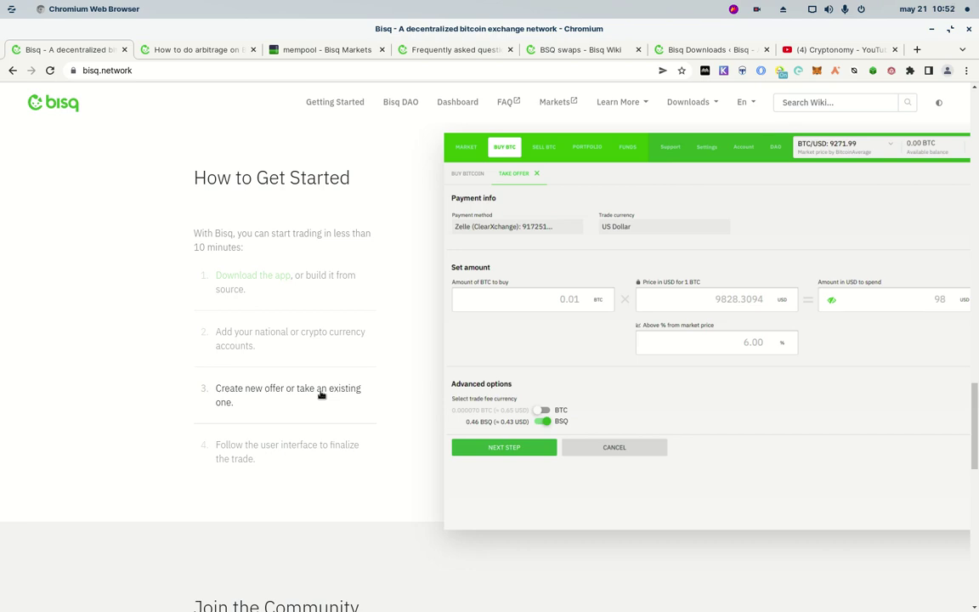
left_click(275, 463)
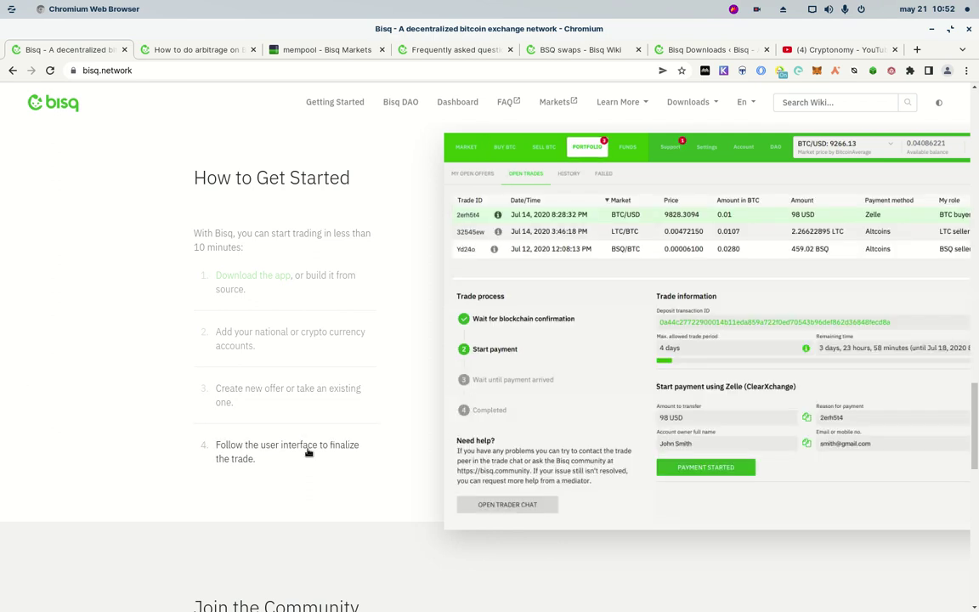
scroll(327, 472, "down", 2)
scroll(392, 462, "down", 4)
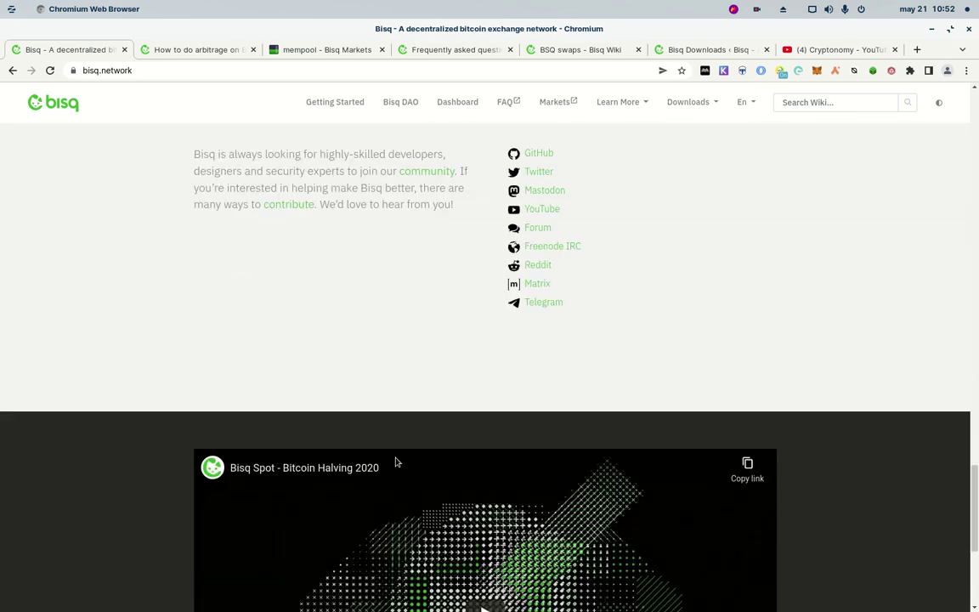
scroll(116, 455, "down", 2)
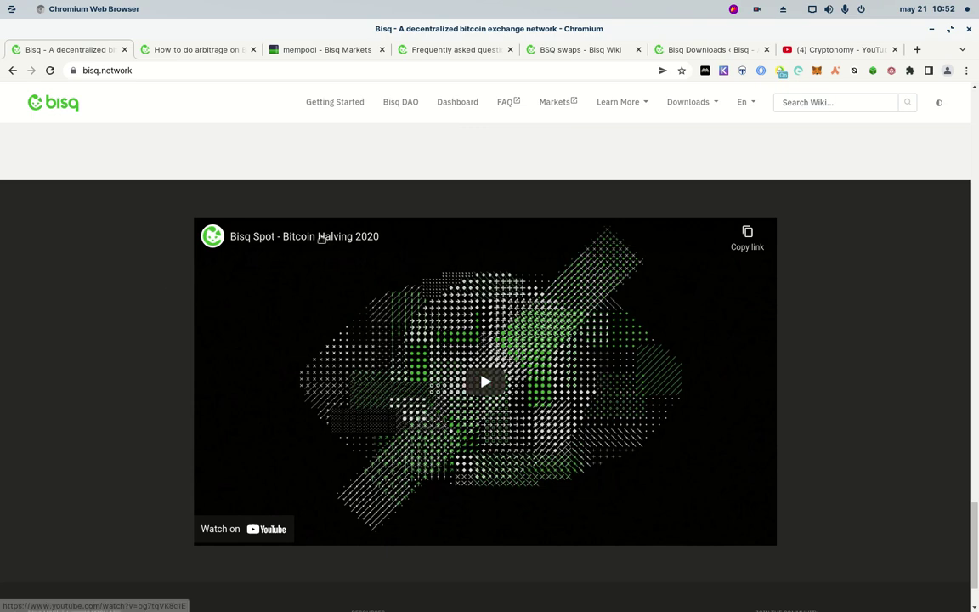
scroll(915, 394, "down", 1)
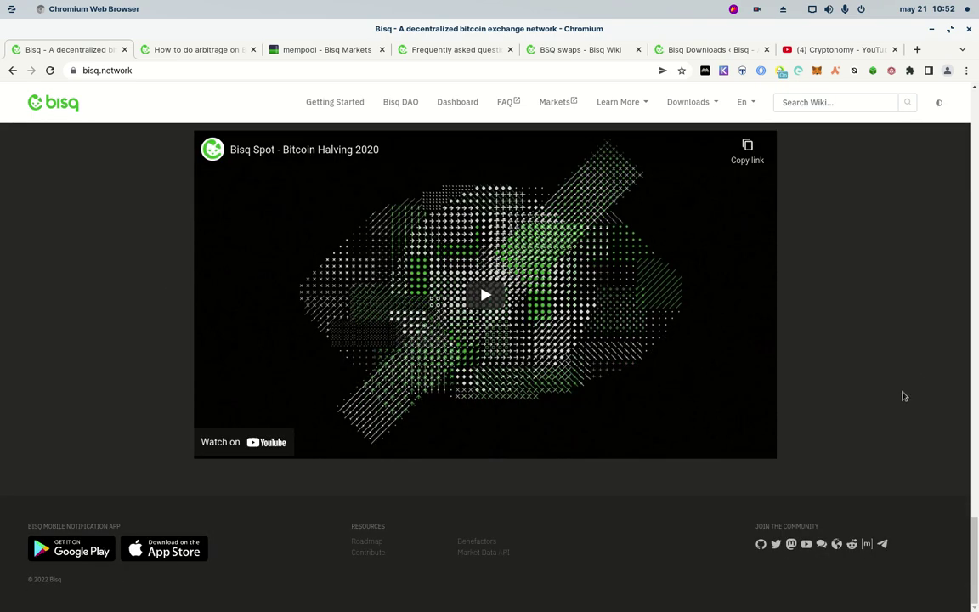
Step: Open the Bisq DAO page, translate it into Spanish and dismiss the translation popup
scroll(903, 400, "up", 2)
scroll(898, 399, "up", 10)
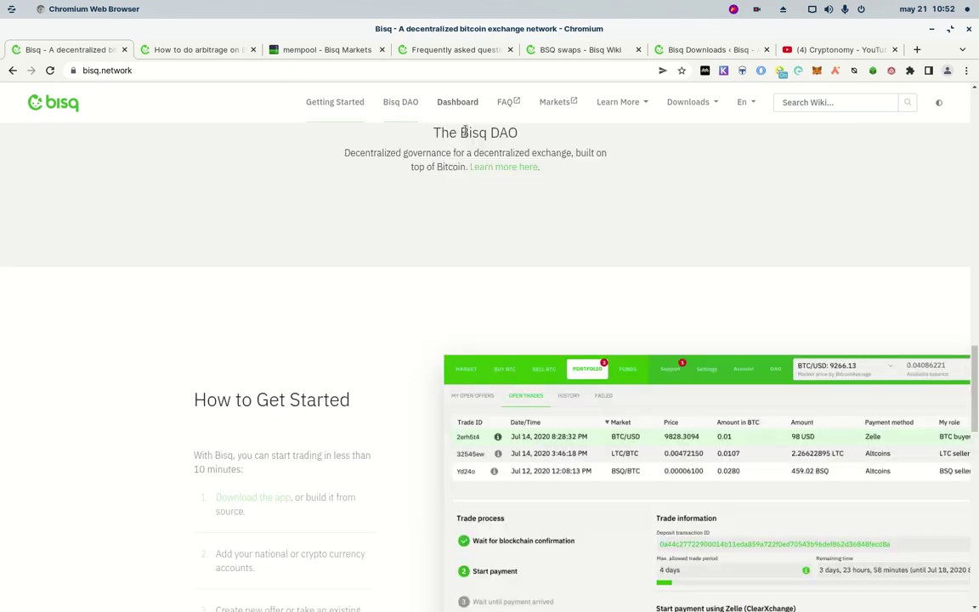
left_click(403, 103)
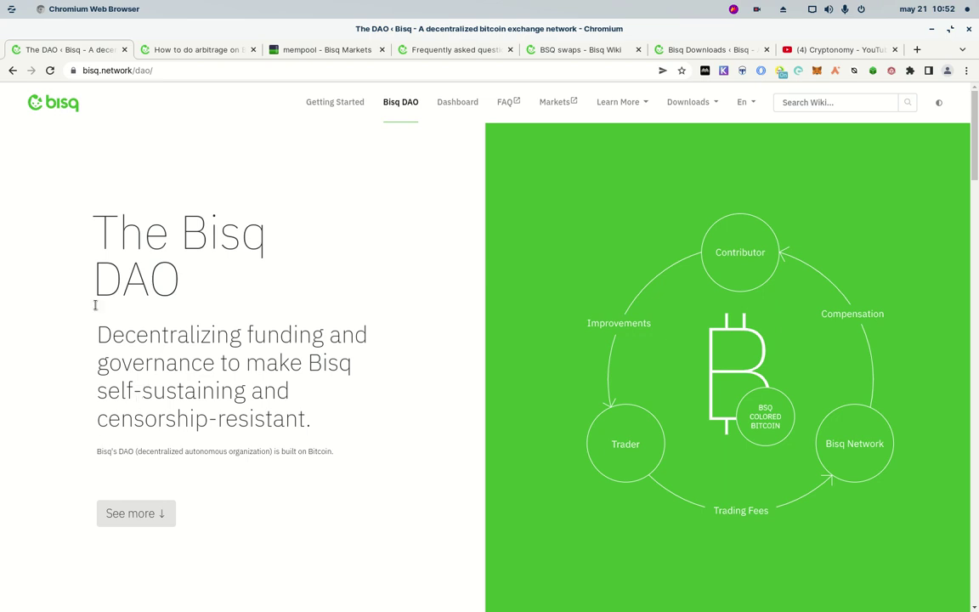
right_click(64, 297)
left_click(193, 422)
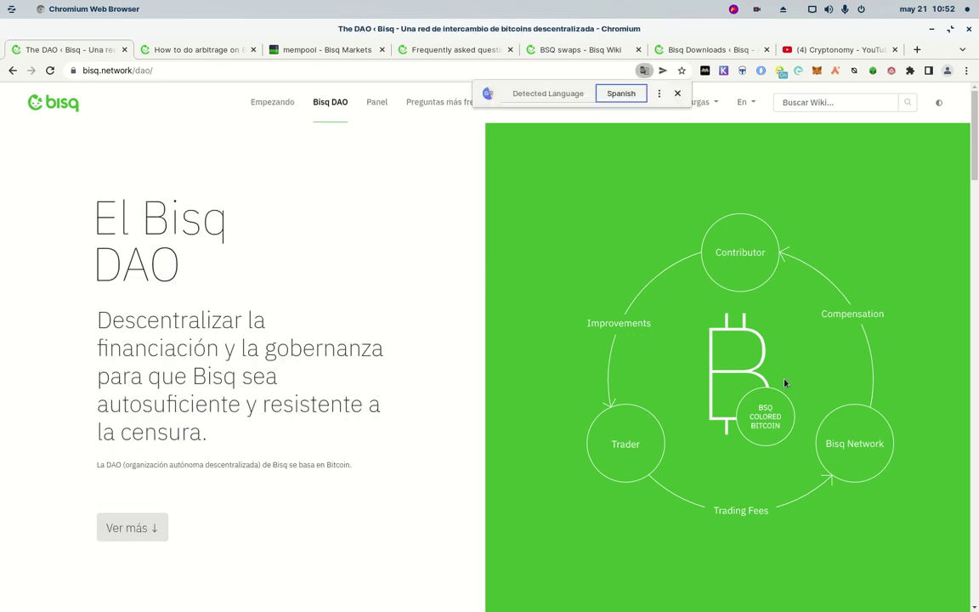
left_click(677, 93)
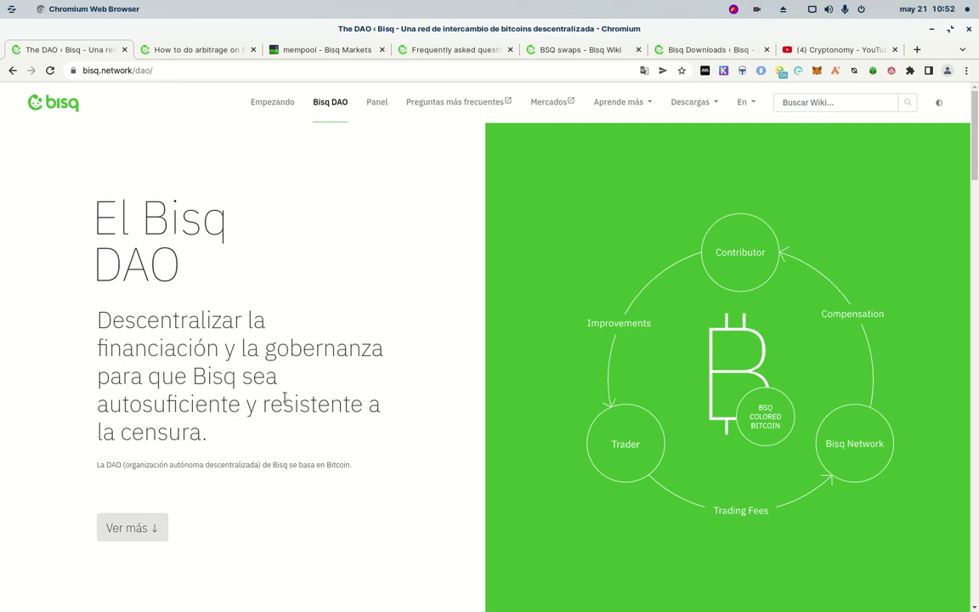
Step: Highlight the DAO page's introductory statement on funding and governance, then view the Without DAO and With DAO comparison
left_click_drag(210, 444, 76, 294)
scroll(658, 471, "down", 3)
left_click(124, 376)
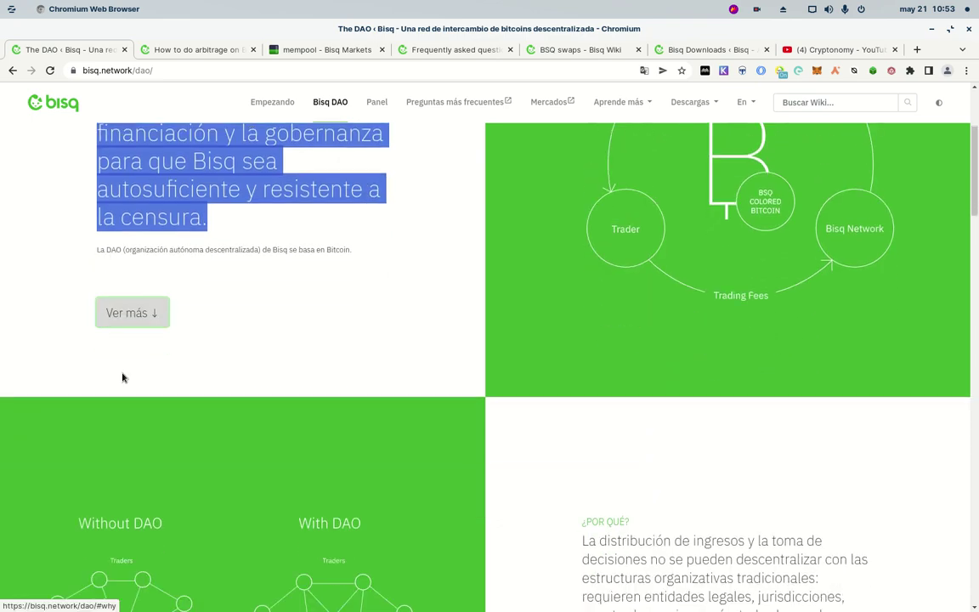
scroll(401, 390, "down", 1)
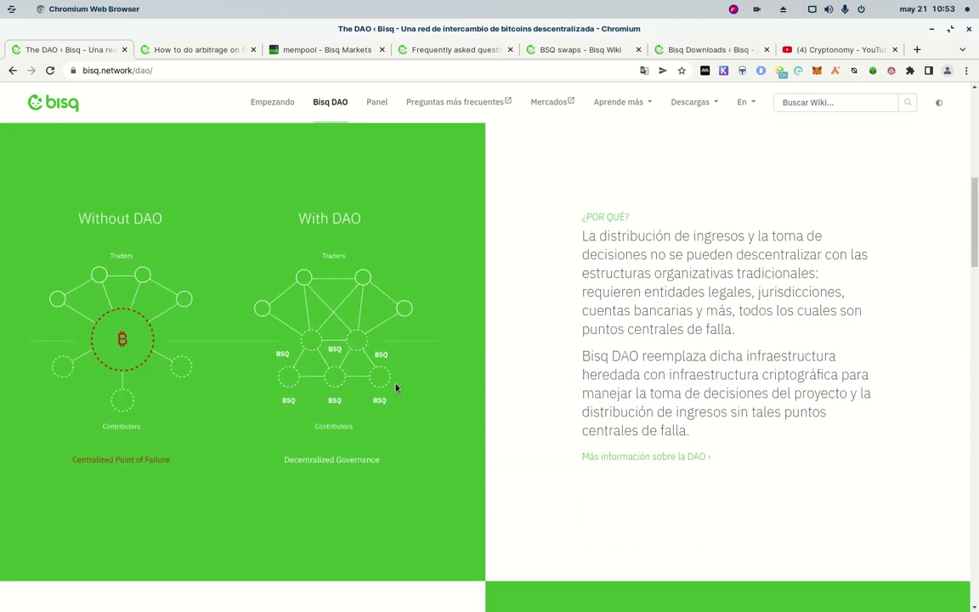
Step: Capture the visible page area in the screenshot tool and outline the Without DAO diagram, its central Bitcoin node and the With DAO diagram with red rectangles
right_click(436, 588)
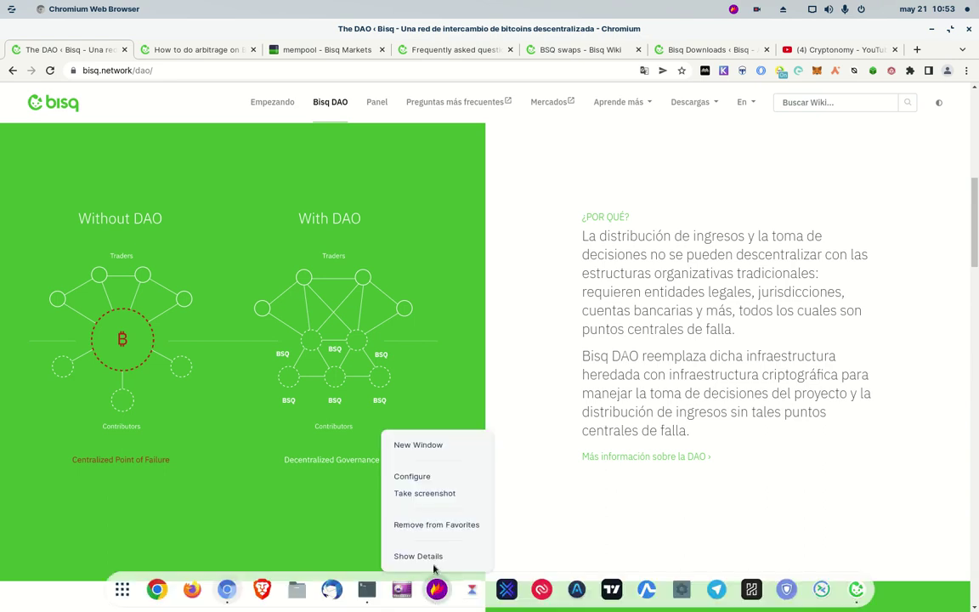
left_click(428, 492)
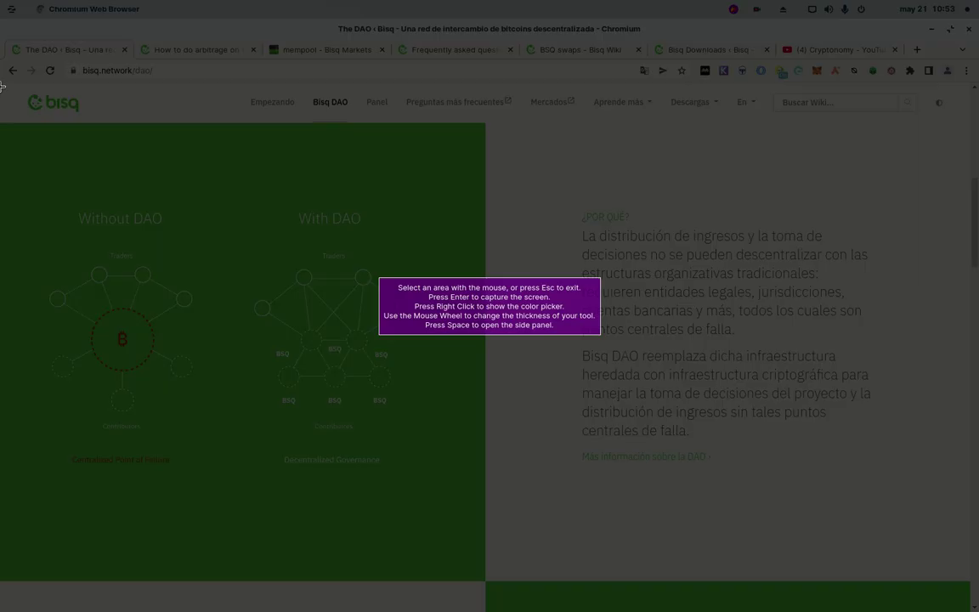
left_click_drag(2, 80, 968, 581)
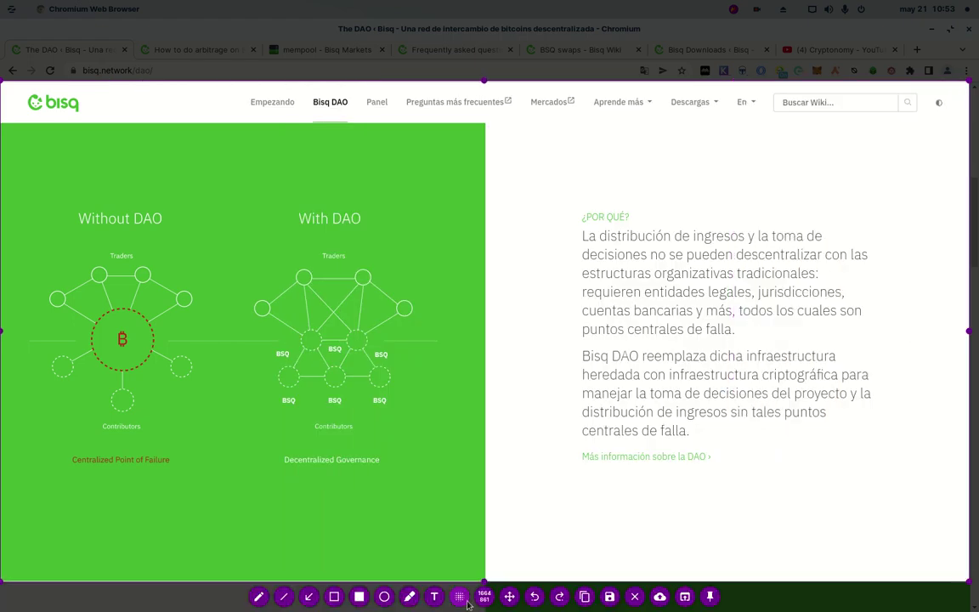
left_click(334, 597)
left_click_drag(22, 184, 215, 500)
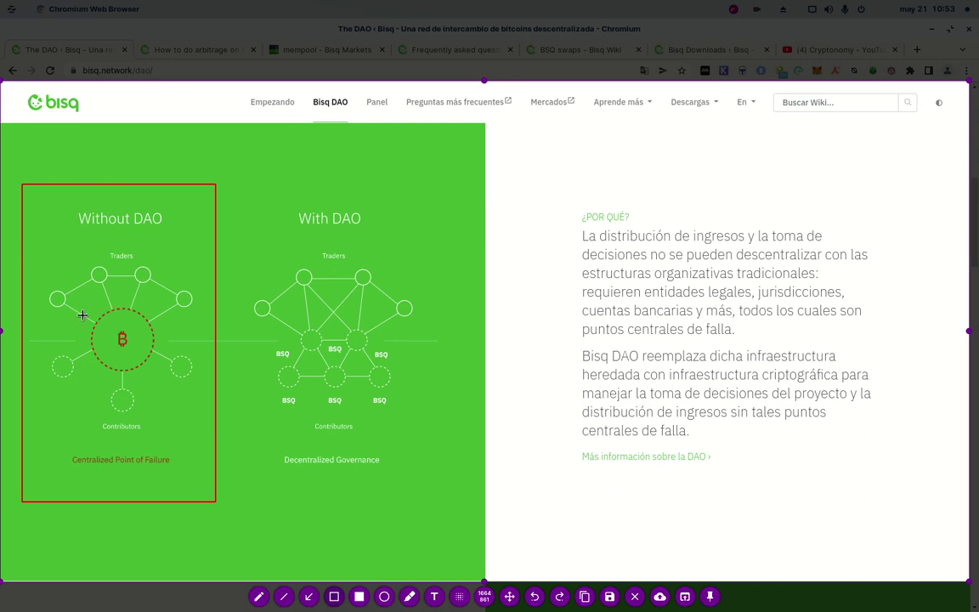
left_click_drag(88, 306, 156, 371)
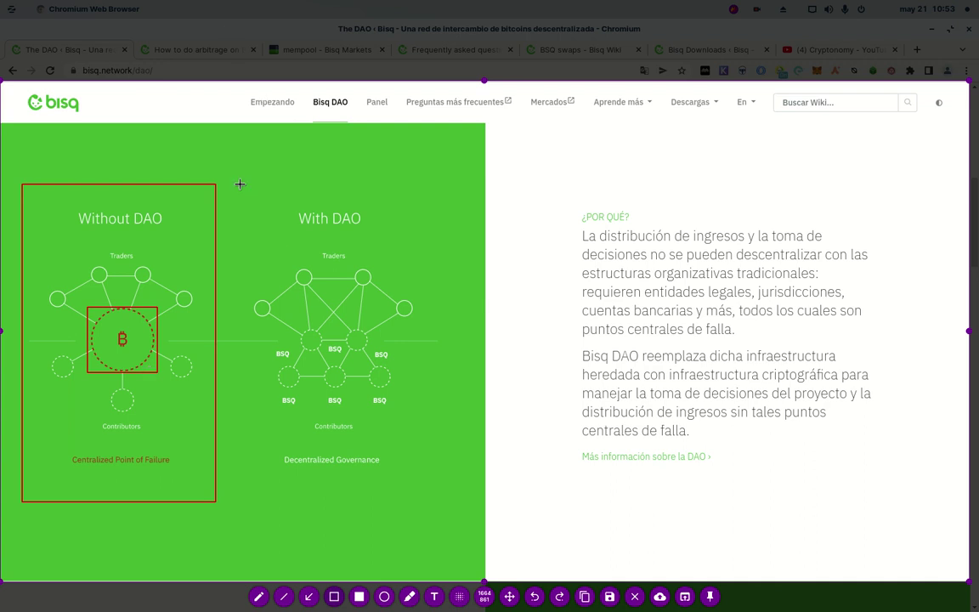
left_click_drag(236, 184, 428, 501)
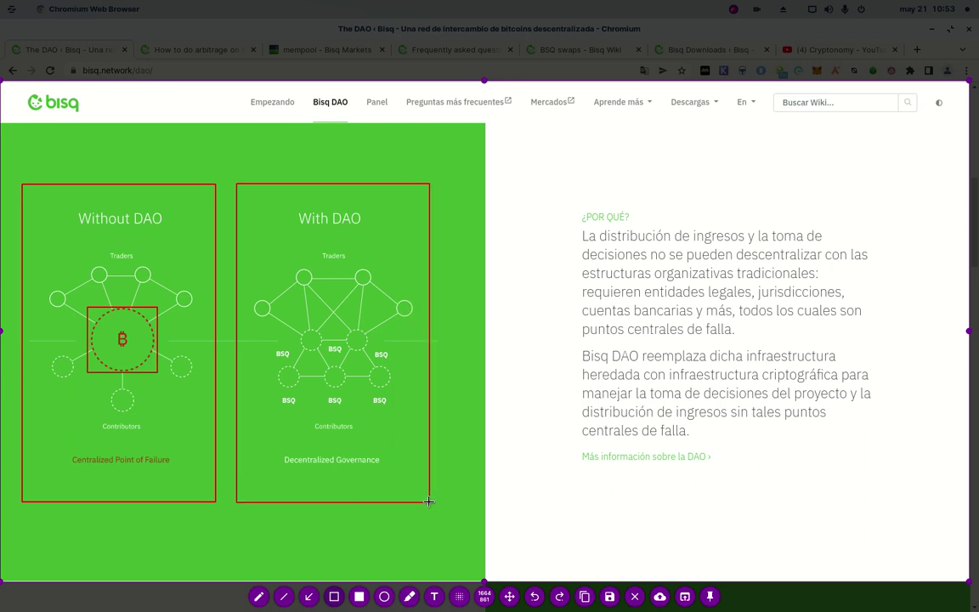
left_click(333, 241)
Step: Outline "puntos centrales de falla" and "infraestructura criptográfica" in red on the capture, then exit the screenshot tool without saving
left_click_drag(744, 335, 570, 320)
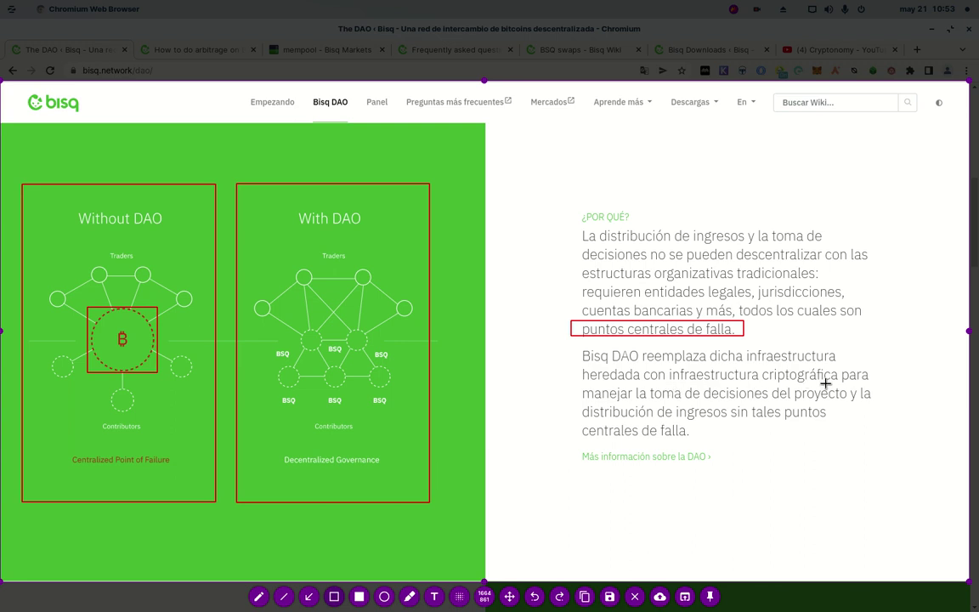
mouse_move(838, 383)
left_mouse_down()
mouse_move(778, 386)
mouse_move(668, 374)
mouse_move(665, 366)
left_mouse_up()
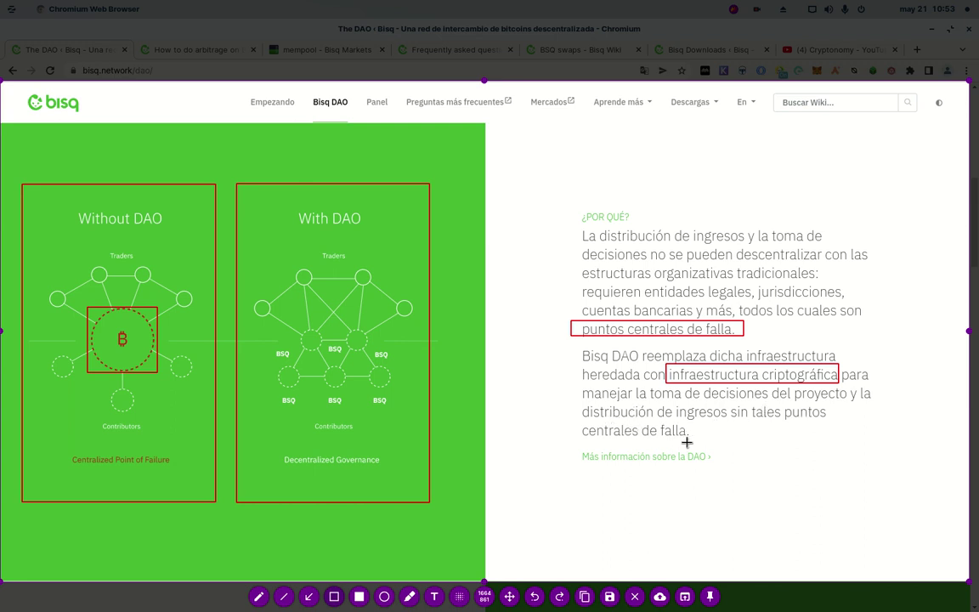
key("Escape")
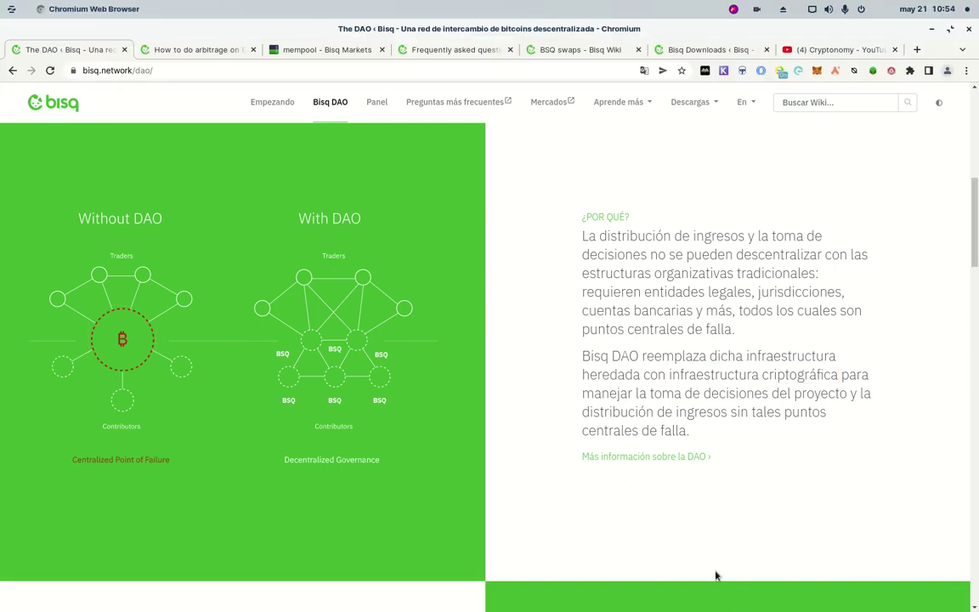
Step: Read the "¿Qué es el Bisq DAO?" section, highlighting the passage on transfers without bank accounts and the paragraph on fee distribution
scroll(699, 561, "down", 5)
scroll(699, 561, "down", 2)
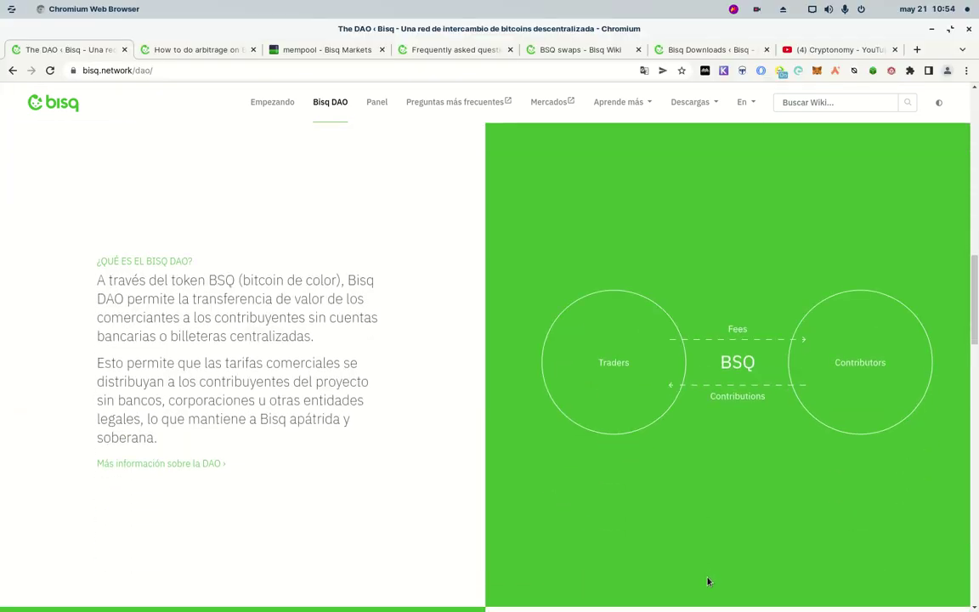
scroll(709, 580, "down", 1)
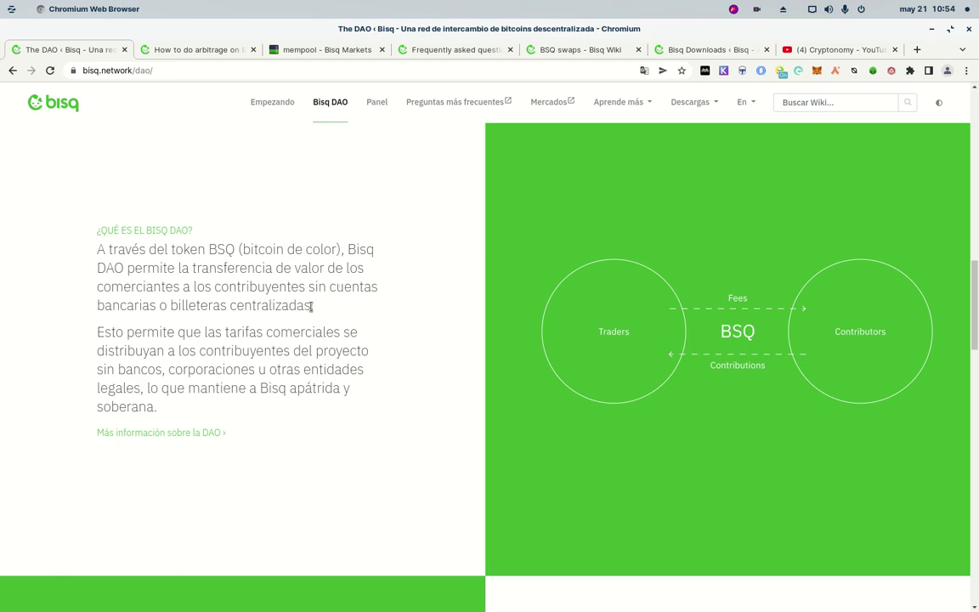
left_click_drag(316, 311, 60, 297)
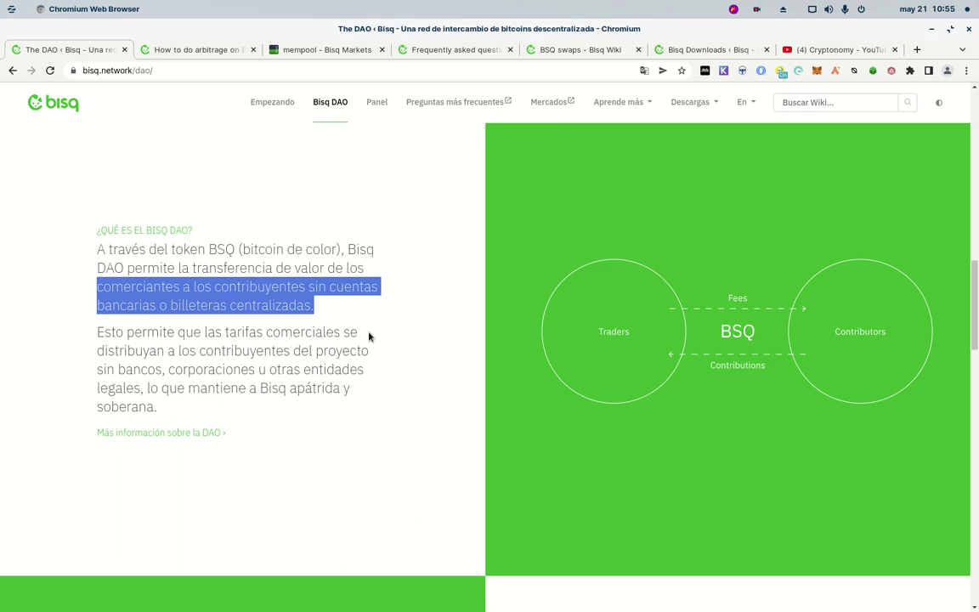
left_click(333, 303)
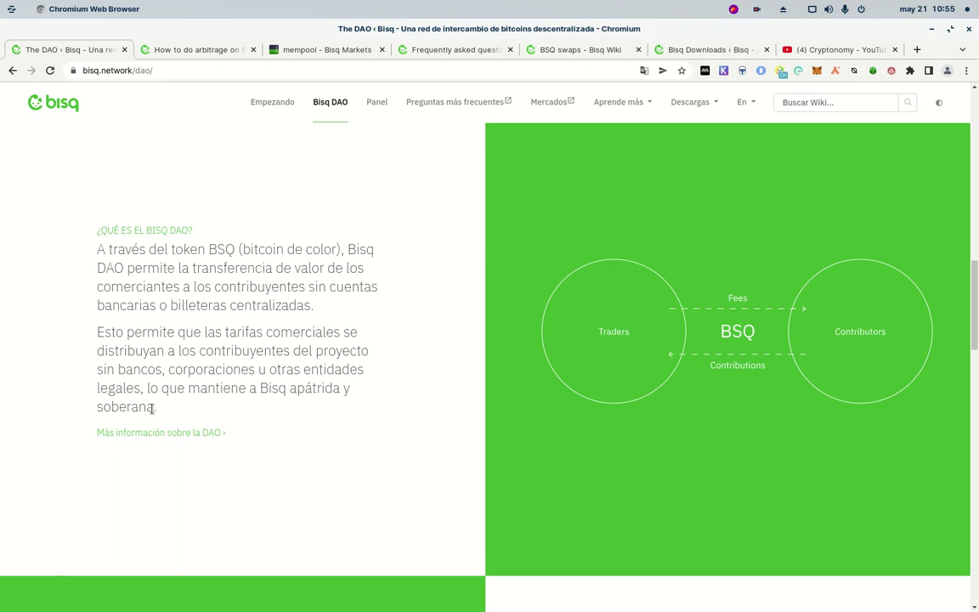
left_click_drag(158, 408, 94, 339)
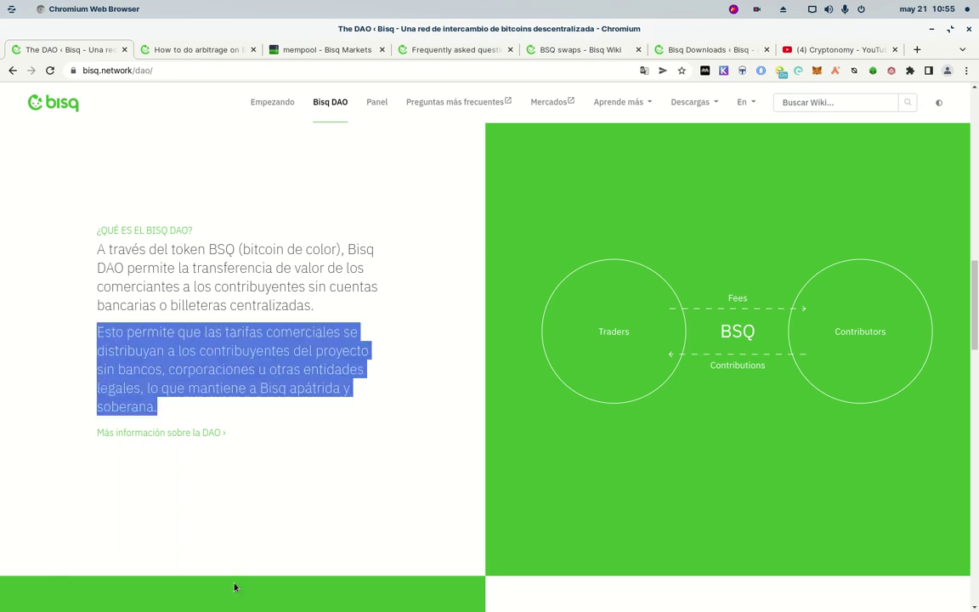
Step: Open the wiki article with more information about the DAO in a new tab, return to the DAO page and clear the text selection
left_click(182, 435)
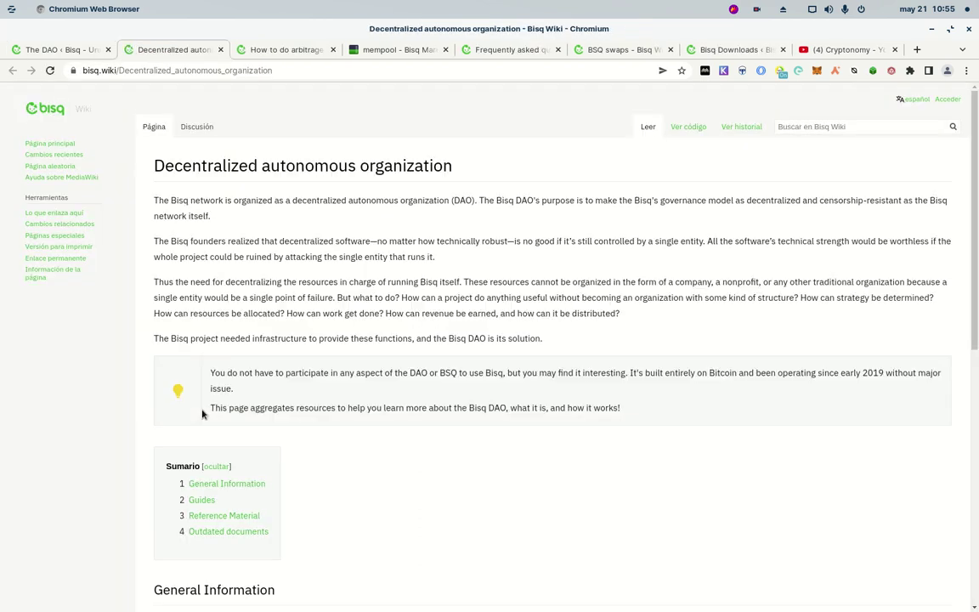
left_click(49, 49)
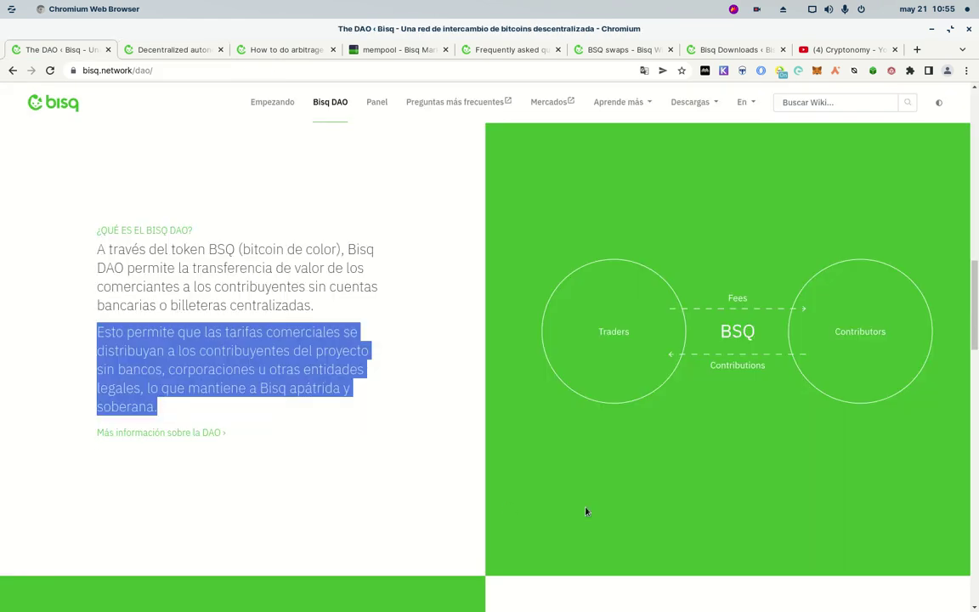
left_click(514, 492)
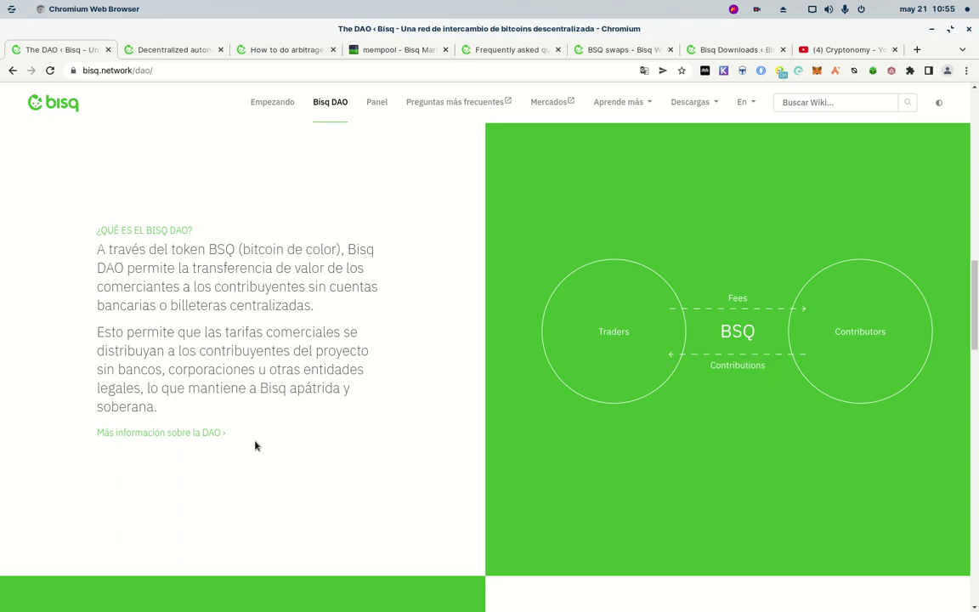
Step: Read the "¿Cómo funciona?" section on revenue distribution and decision-making, highlighting the word BSQ in its first paragraph
scroll(255, 445, "down", 3)
scroll(255, 446, "down", 3)
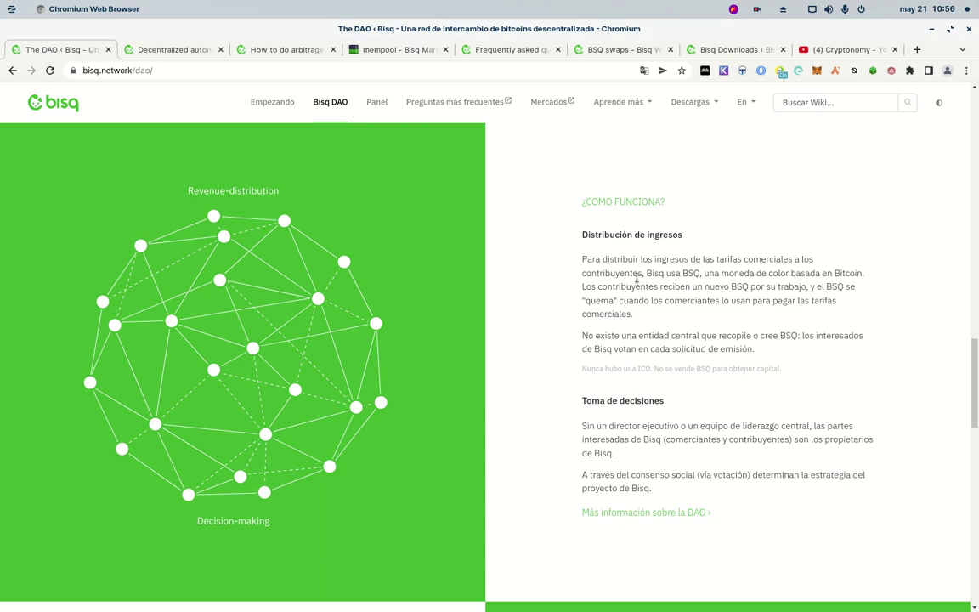
double_click(690, 273)
scroll(769, 354, "down", 1)
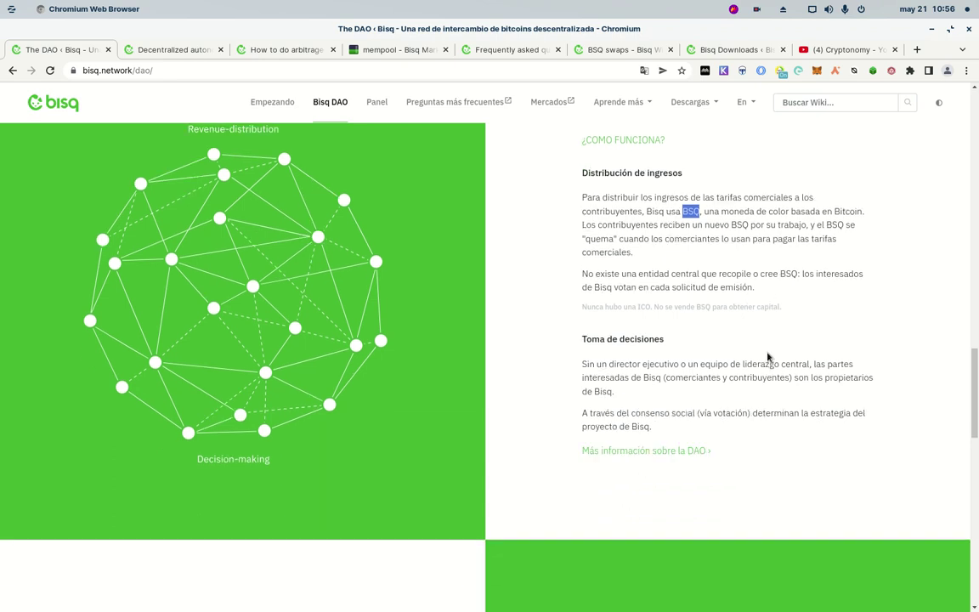
Step: Read the "Toma de decisiones" section, highlighting "Sin un director ejecutivo", "Bisq (comerciantes y contribuyentes)" and "A través del consenso social (vía votación)"
scroll(767, 356, "up", 1)
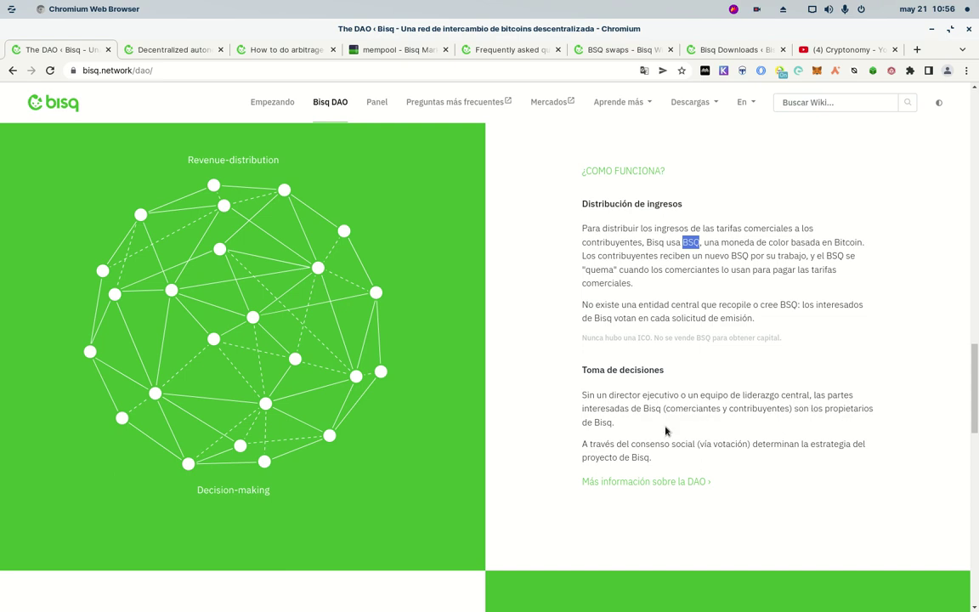
left_click(592, 395)
left_click_drag(583, 396, 682, 395)
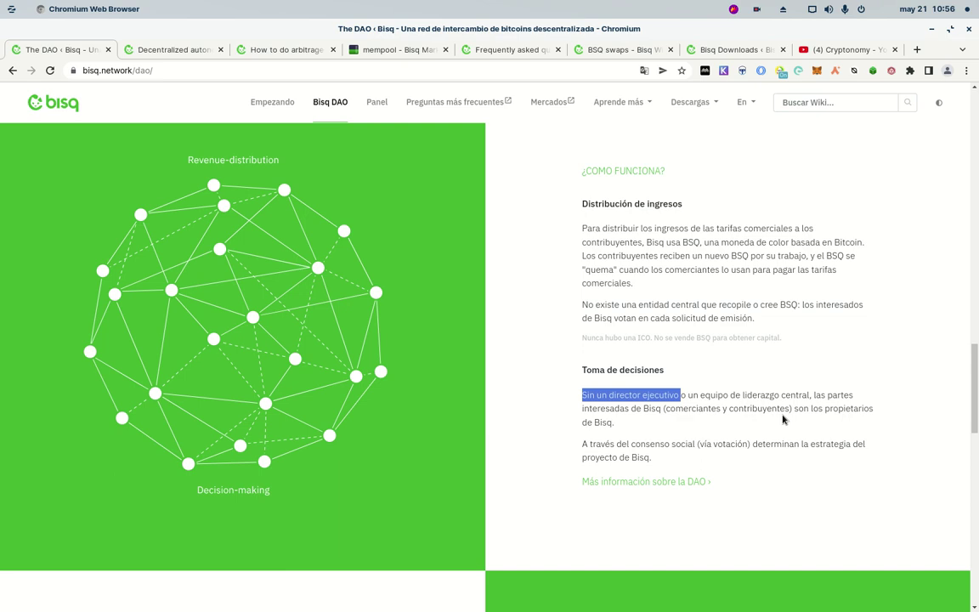
left_click_drag(758, 408, 752, 408)
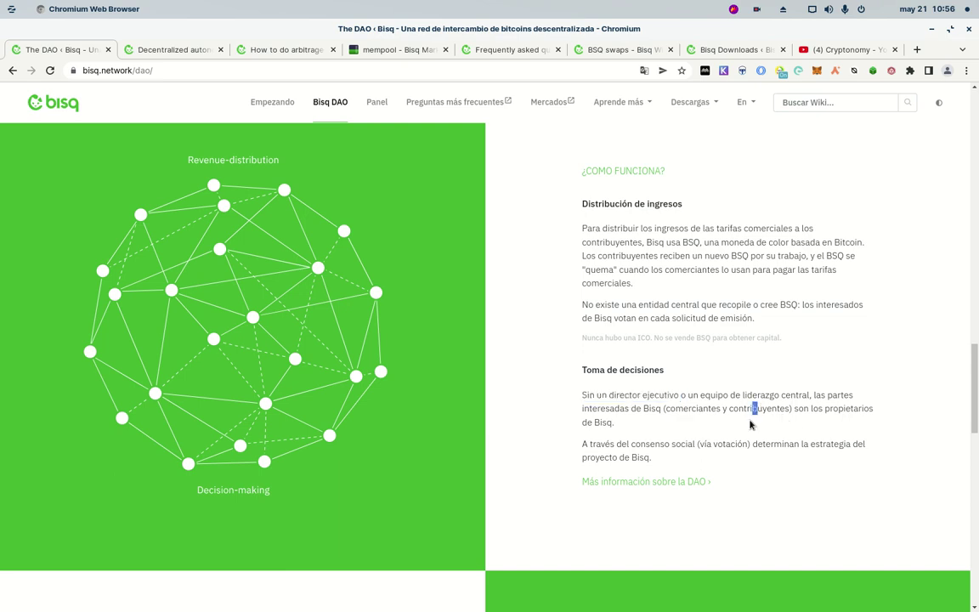
left_click_drag(791, 408, 642, 418)
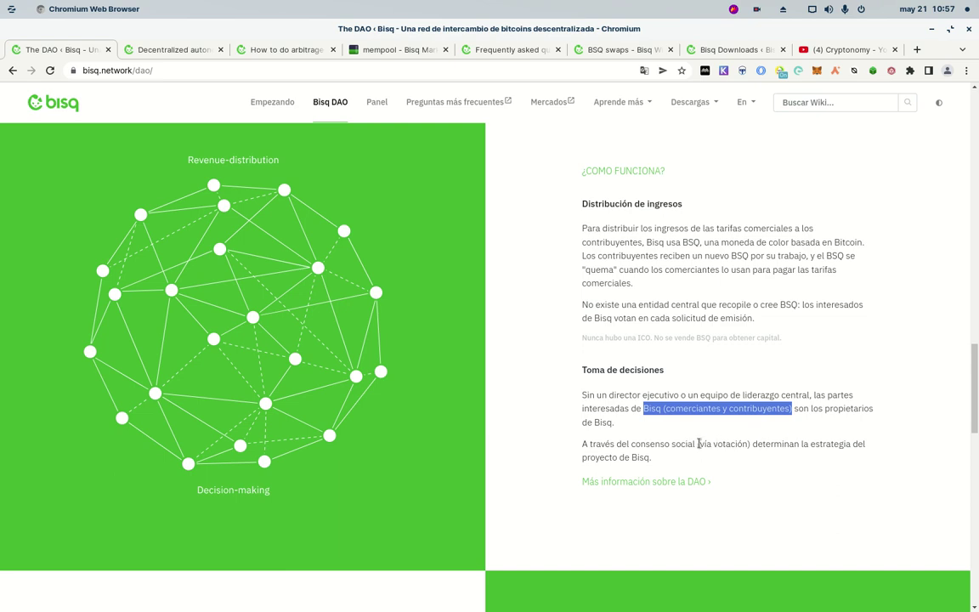
left_click_drag(752, 443, 577, 444)
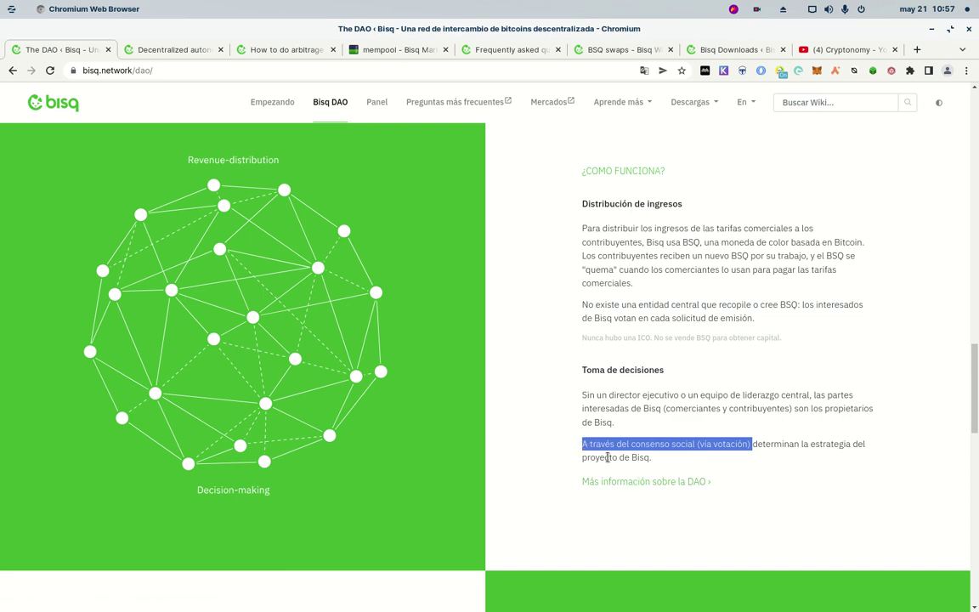
Step: Open the DAO wiki article in a new tab, return to the DAO page and highlight "hacer que Bisq sea sostenible" under "Beneficios"
left_click(612, 481)
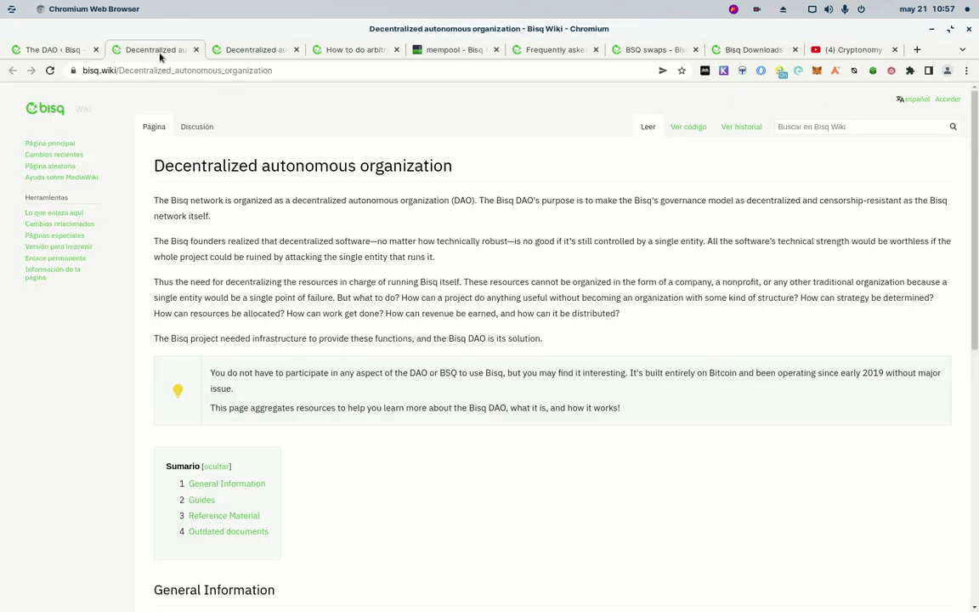
left_click(39, 47)
scroll(571, 485, "down", 3)
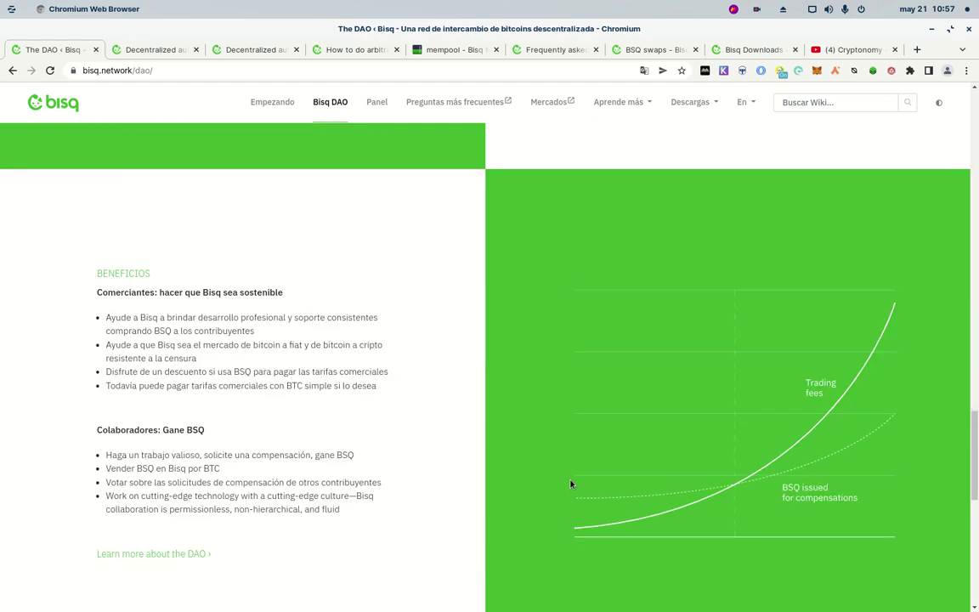
scroll(236, 470, "down", 1)
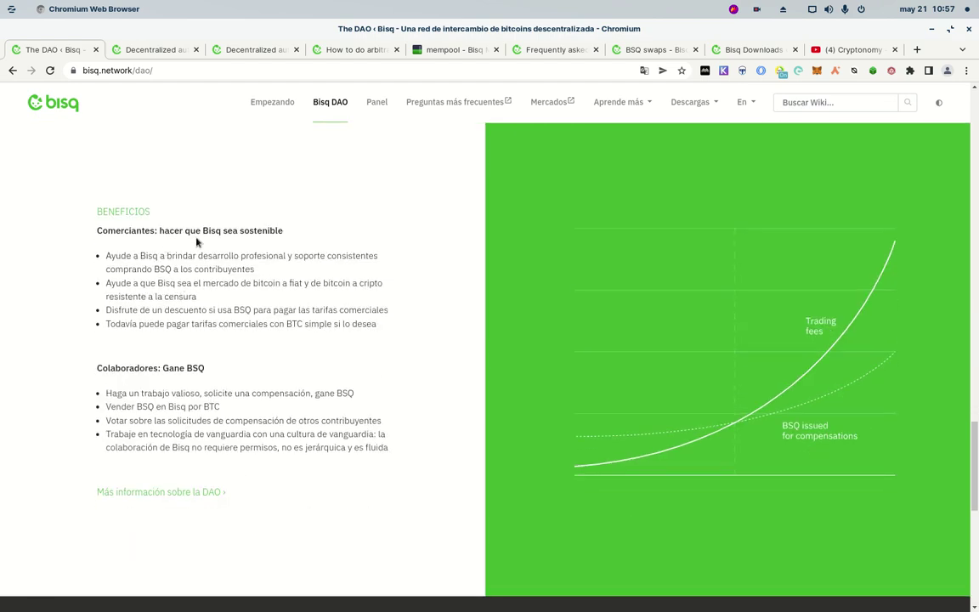
left_click_drag(283, 230, 159, 230)
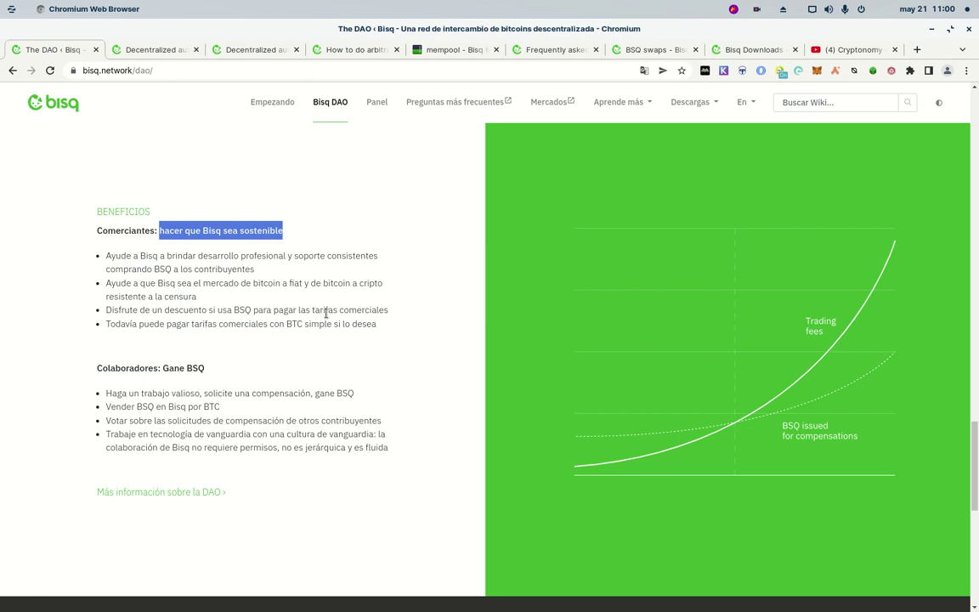
Step: Show the page in full screen and open the "Serie de videos" link in the "¿Querer aprender más?" section
key("F11")
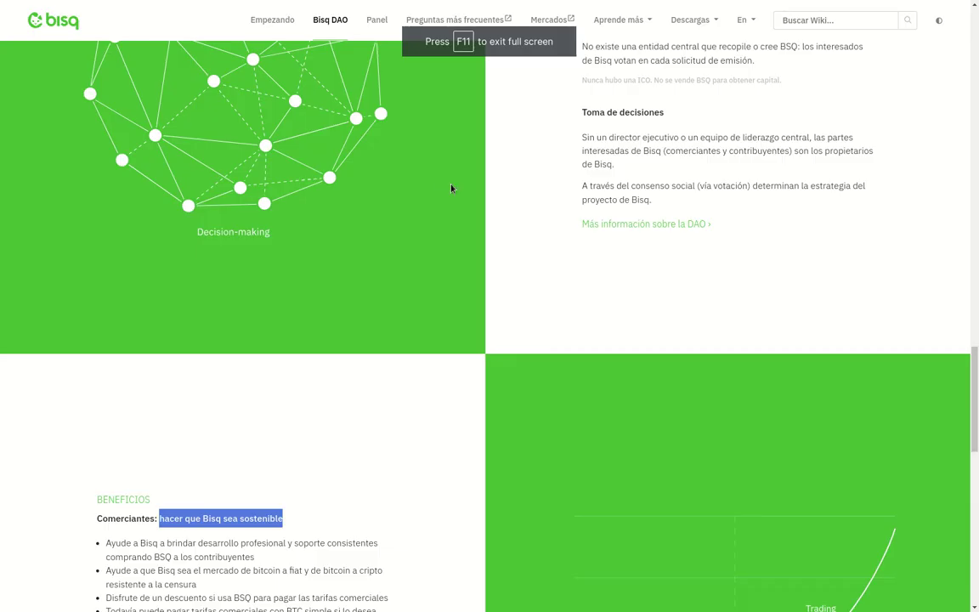
scroll(397, 361, "down", 2)
scroll(398, 360, "down", 4)
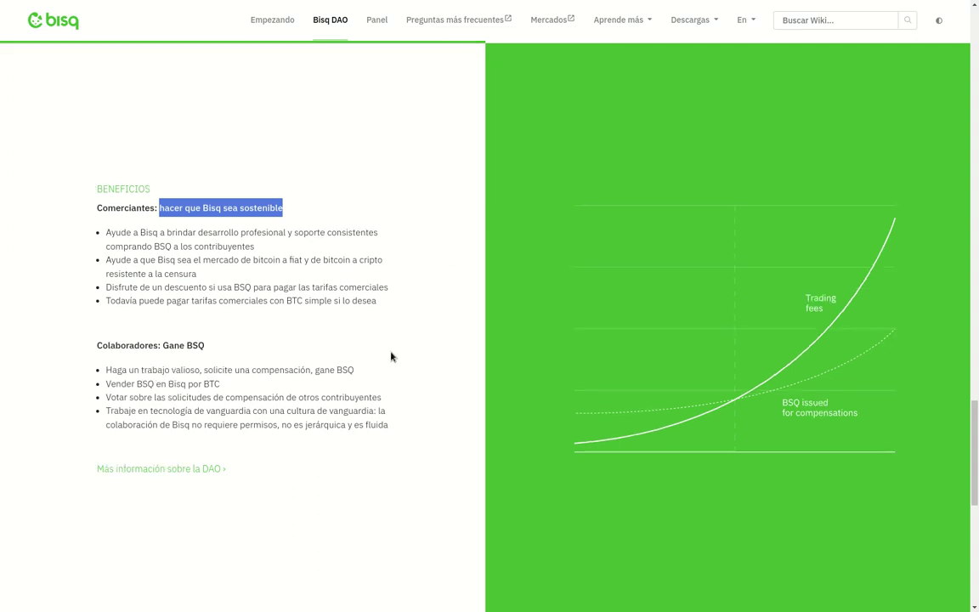
scroll(391, 356, "down", 1)
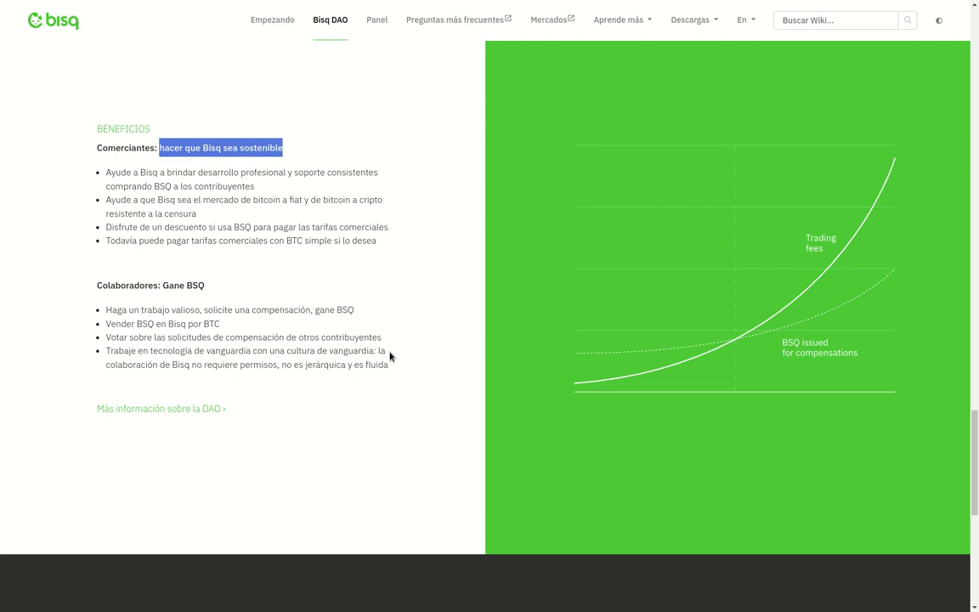
scroll(391, 356, "down", 6)
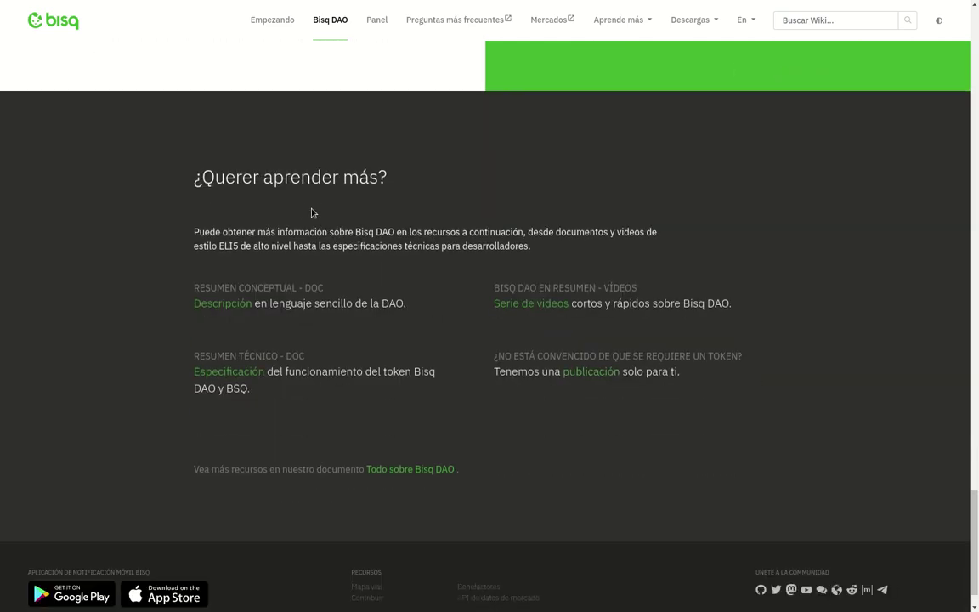
left_click(540, 306)
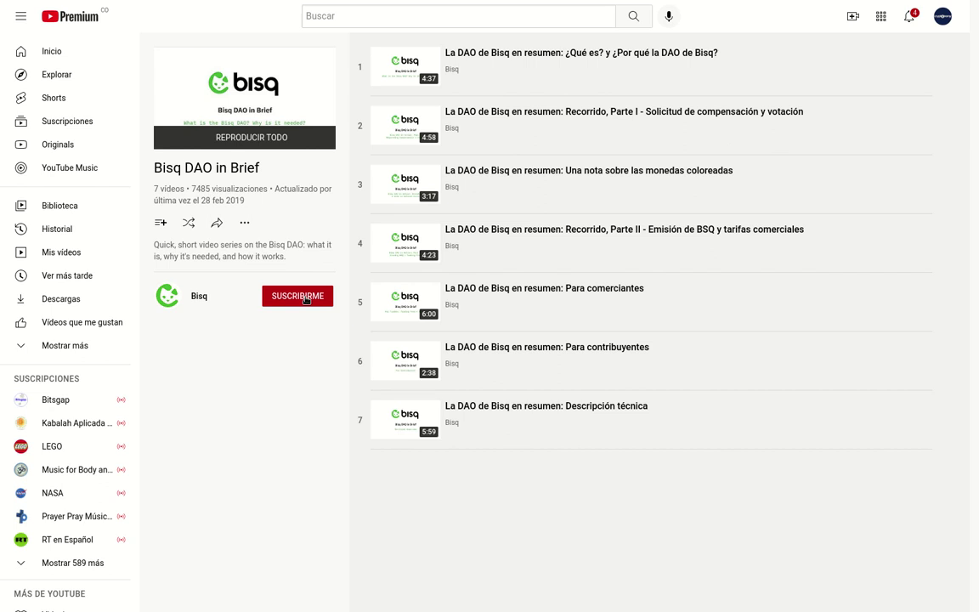
Step: Switch to the Bisq desktop application and view the currencies available in the market offer book, closing the list without picking one
key("alt+Tab")
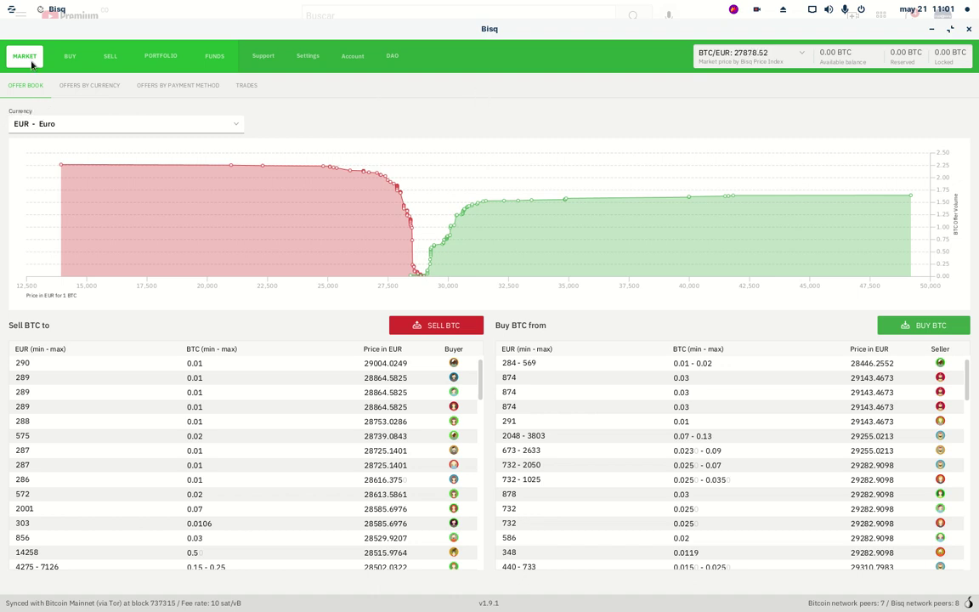
left_click(58, 122)
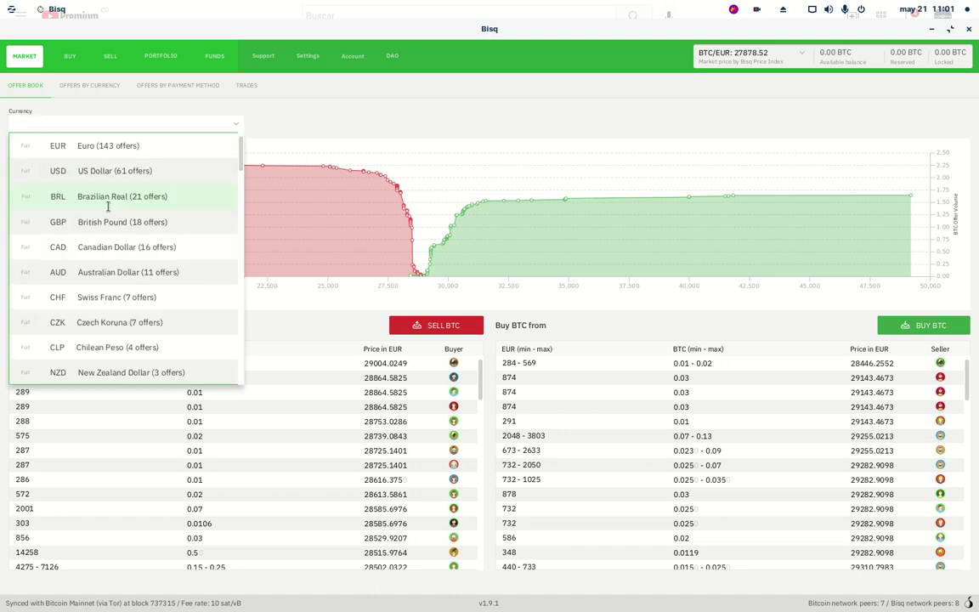
left_click(322, 111)
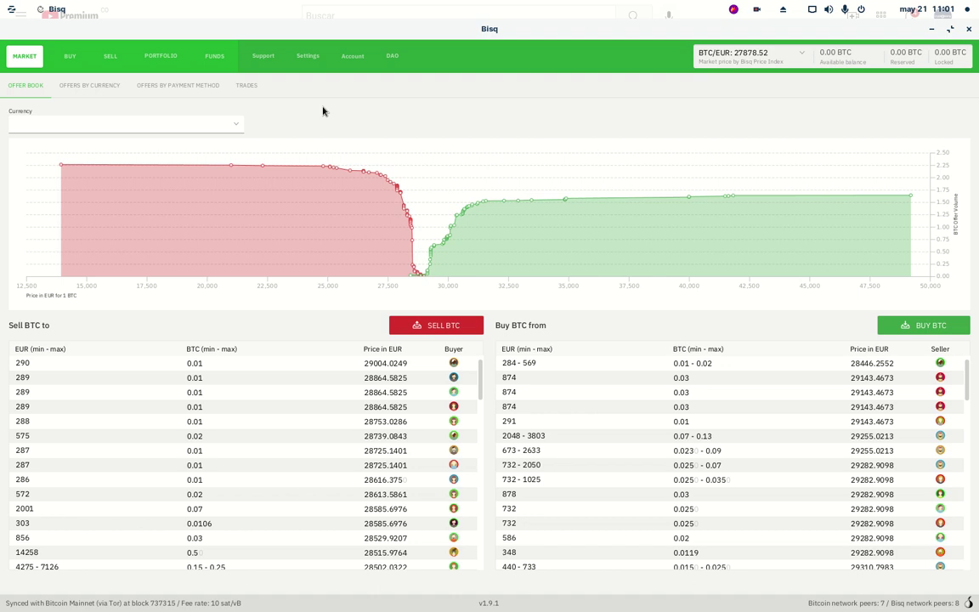
Step: Open the offers for buying bitcoin with fiat, look through the available currencies and show the offers for all of them
left_click(69, 57)
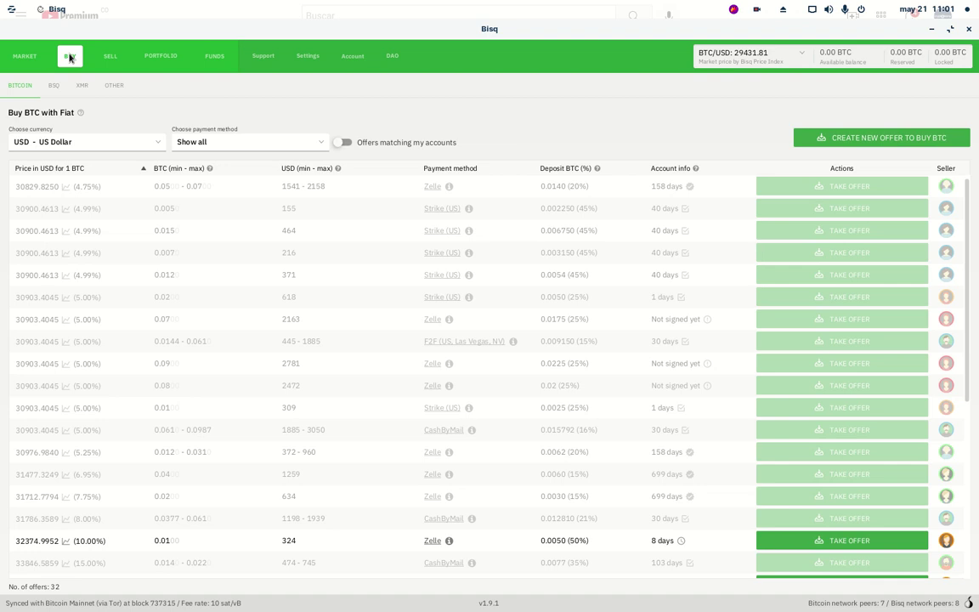
left_click(156, 143)
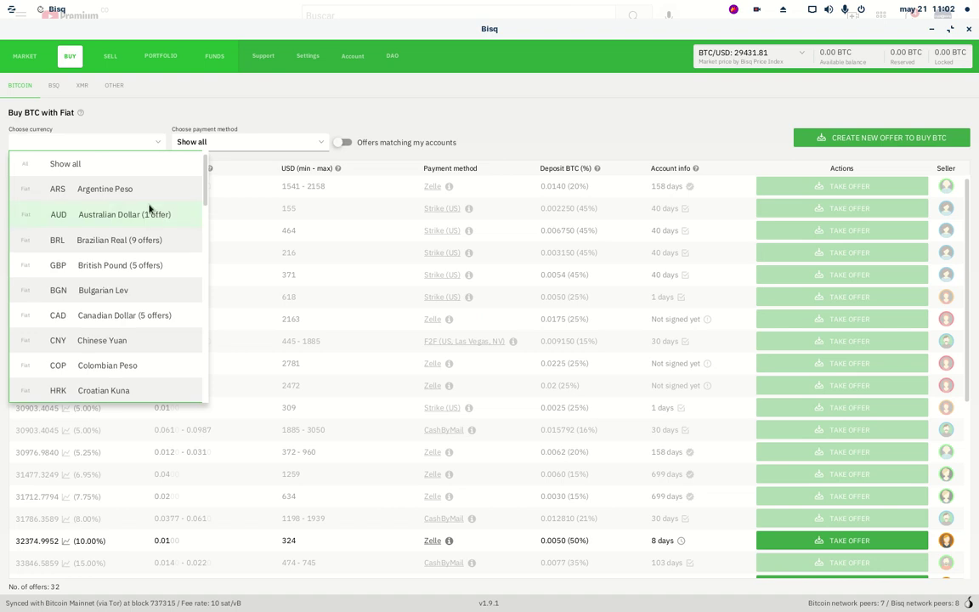
scroll(149, 210, "down", 3)
scroll(150, 210, "down", 12)
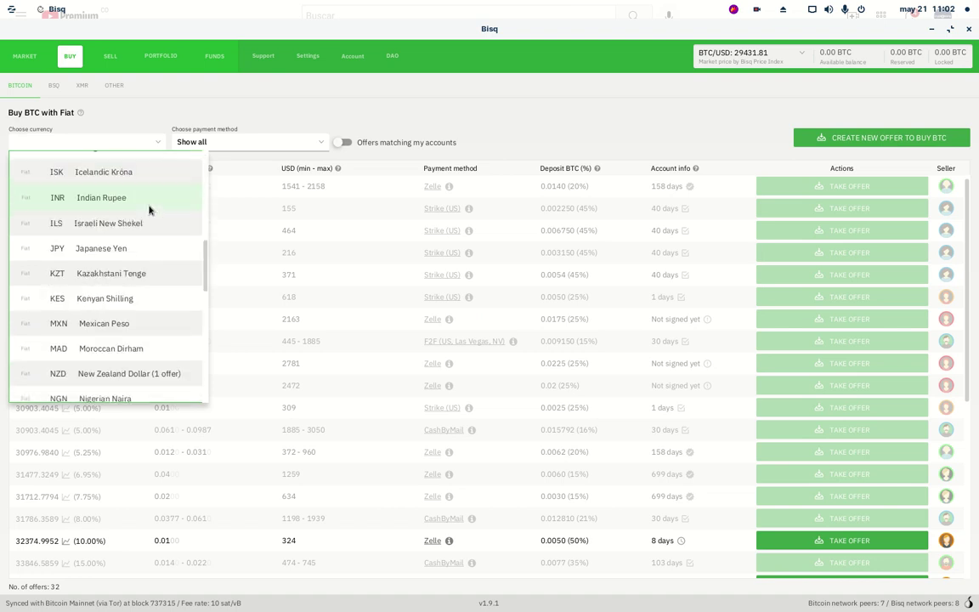
scroll(150, 210, "down", 6)
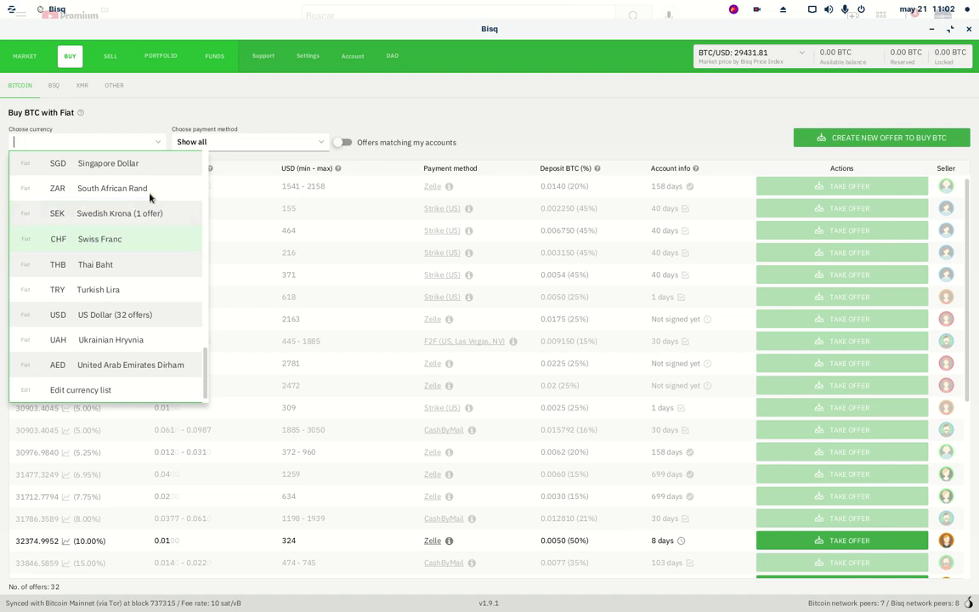
left_click(175, 114)
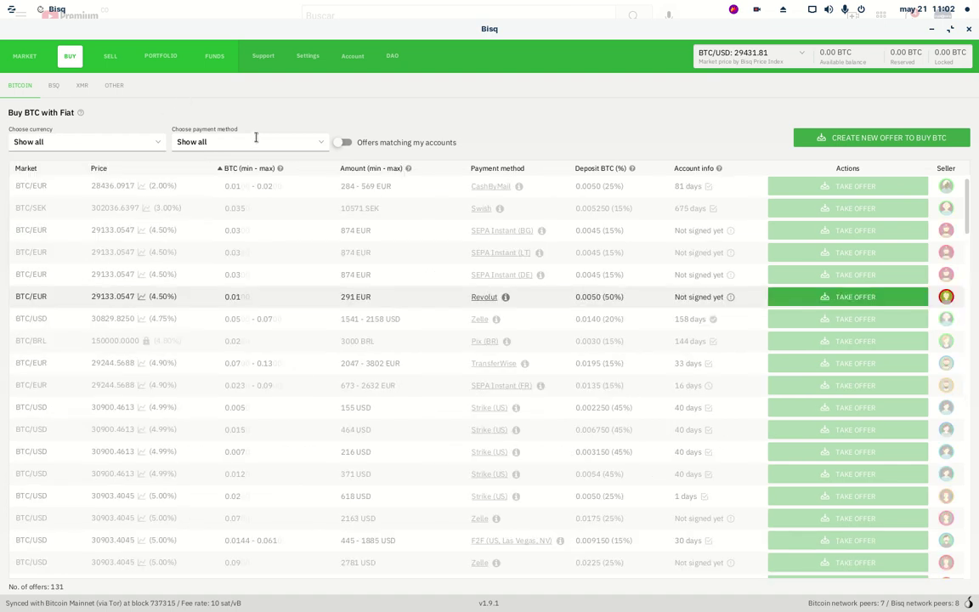
Step: Look through the payment methods available for the bitcoin buy offers, from ACH Transfer to Zelle (ClearXchange), and close the list without picking one
left_click(319, 144)
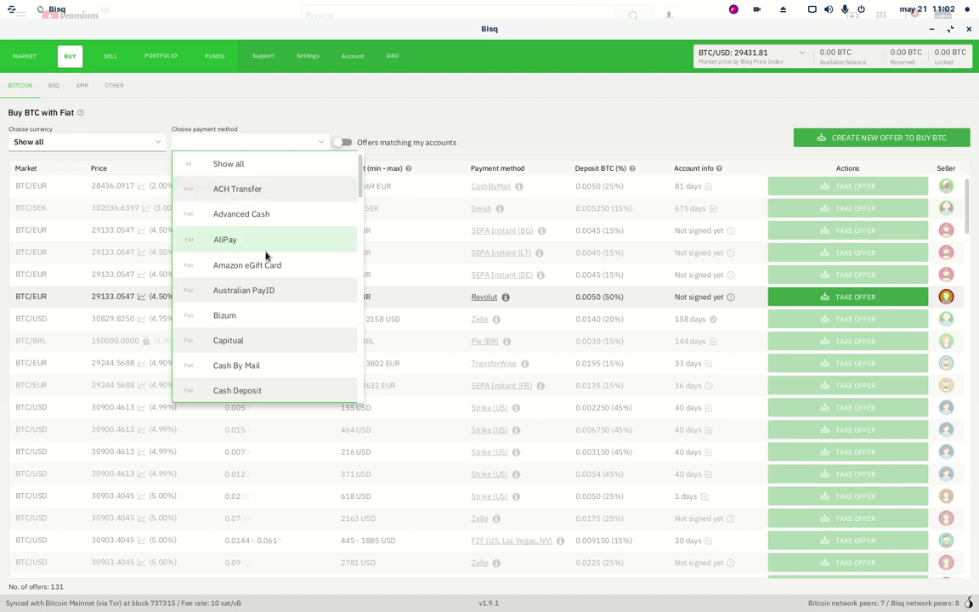
scroll(297, 257, "down", 1)
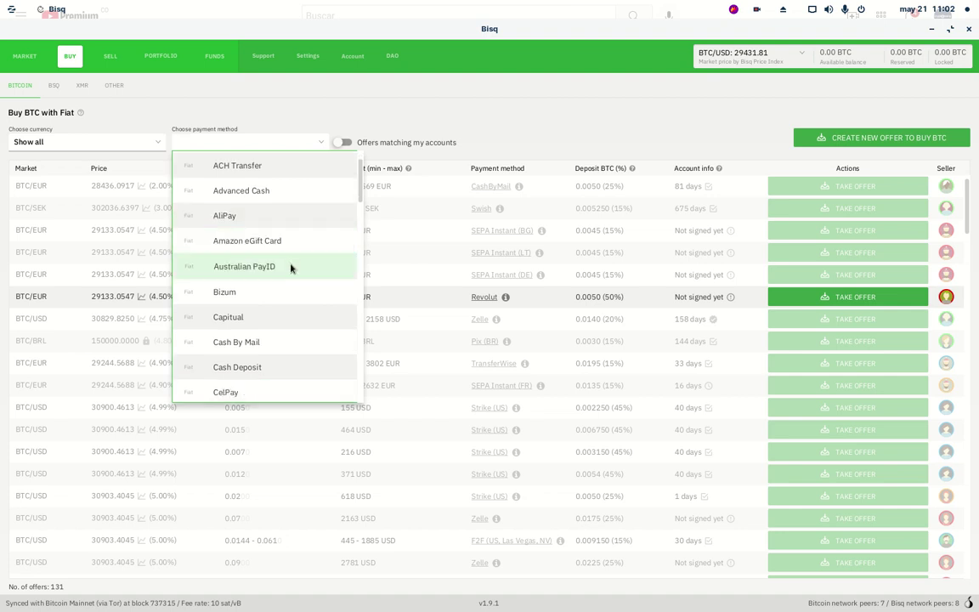
scroll(291, 268, "down", 4)
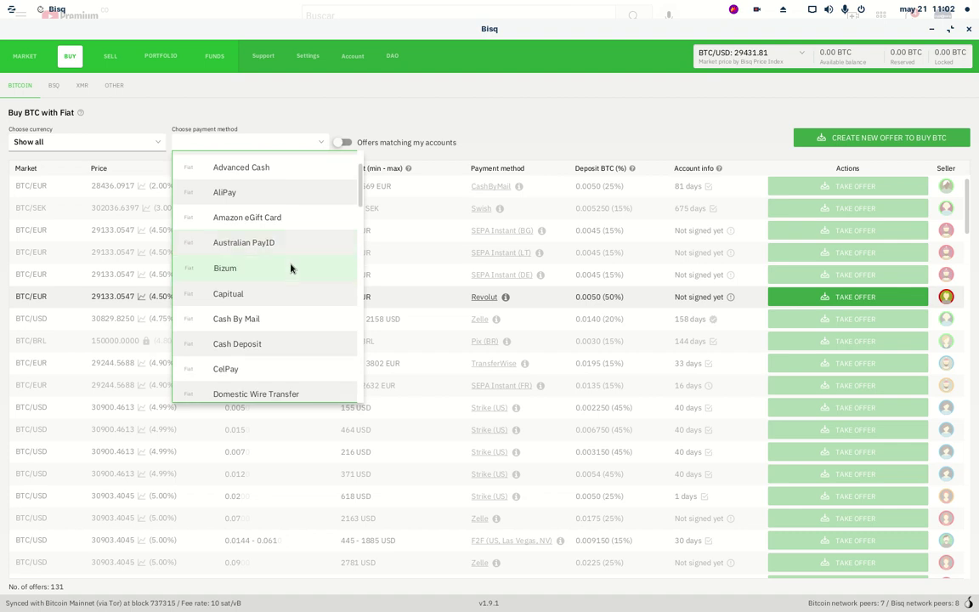
scroll(291, 268, "down", 1)
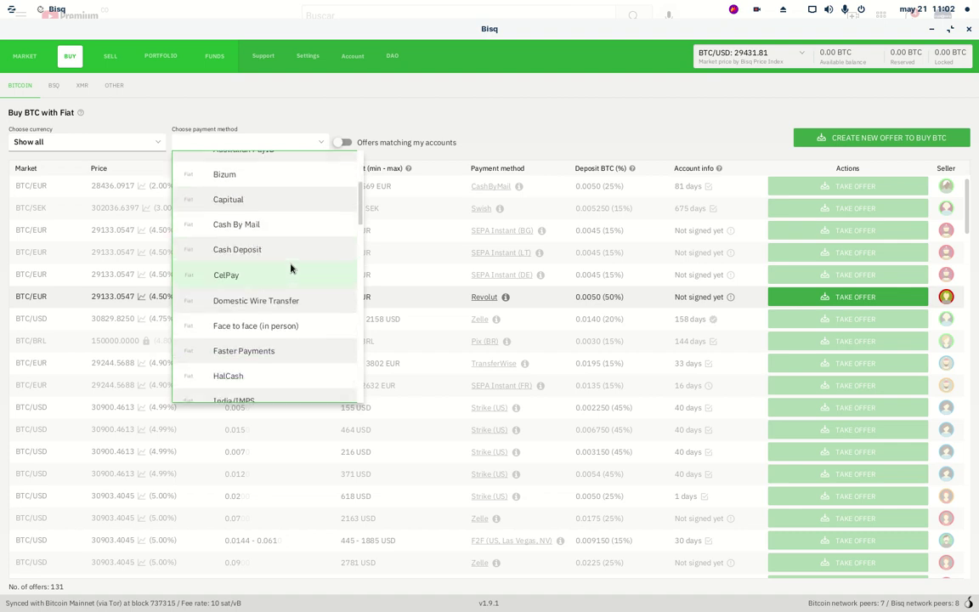
scroll(291, 269, "down", 2)
scroll(288, 268, "down", 4)
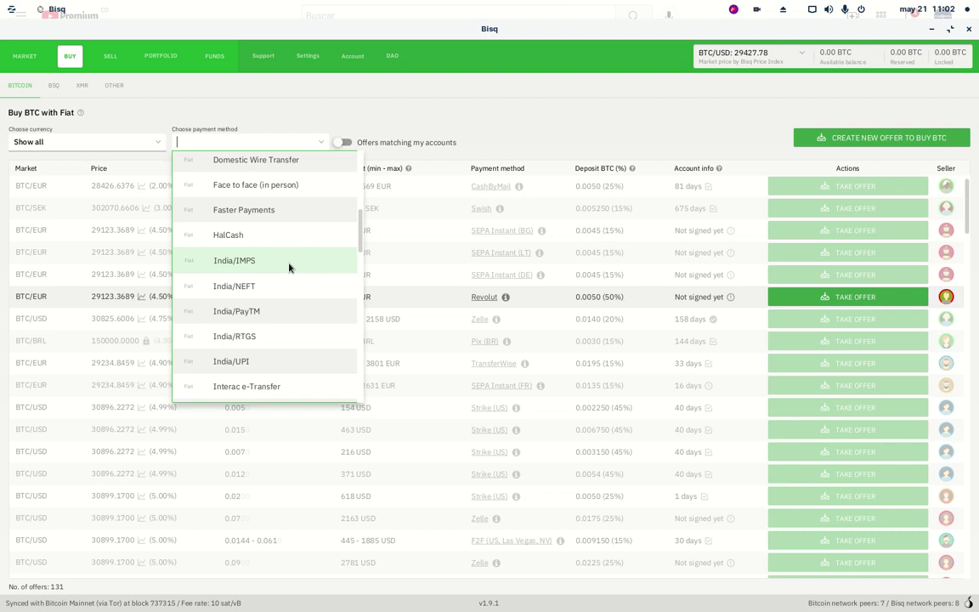
scroll(289, 267, "down", 2)
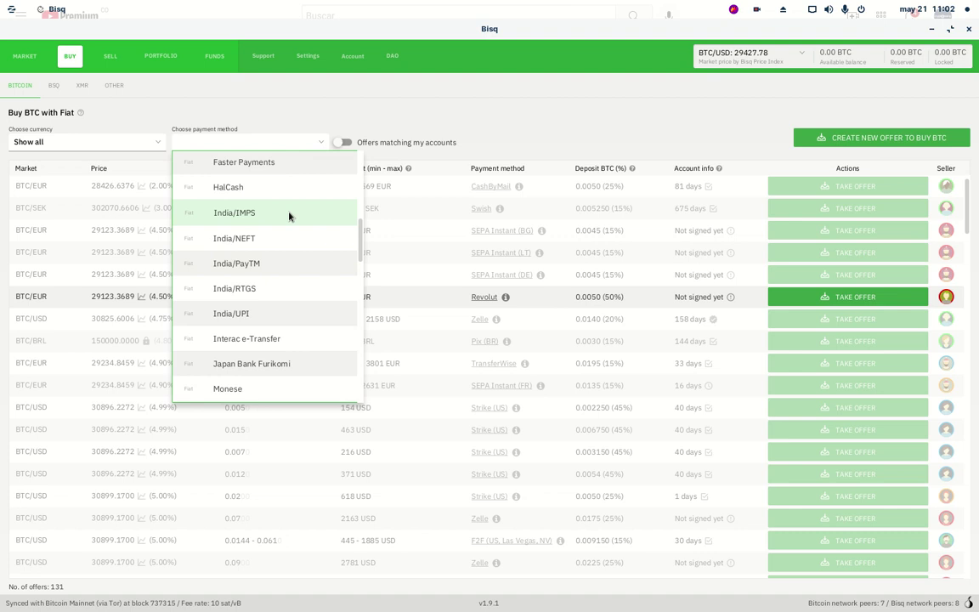
scroll(297, 222, "down", 3)
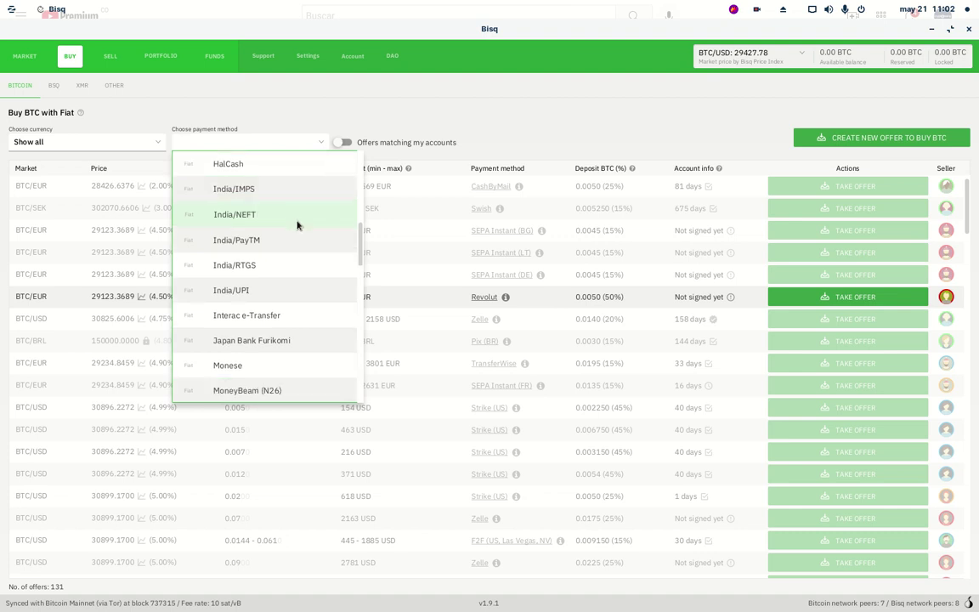
scroll(301, 242, "down", 1)
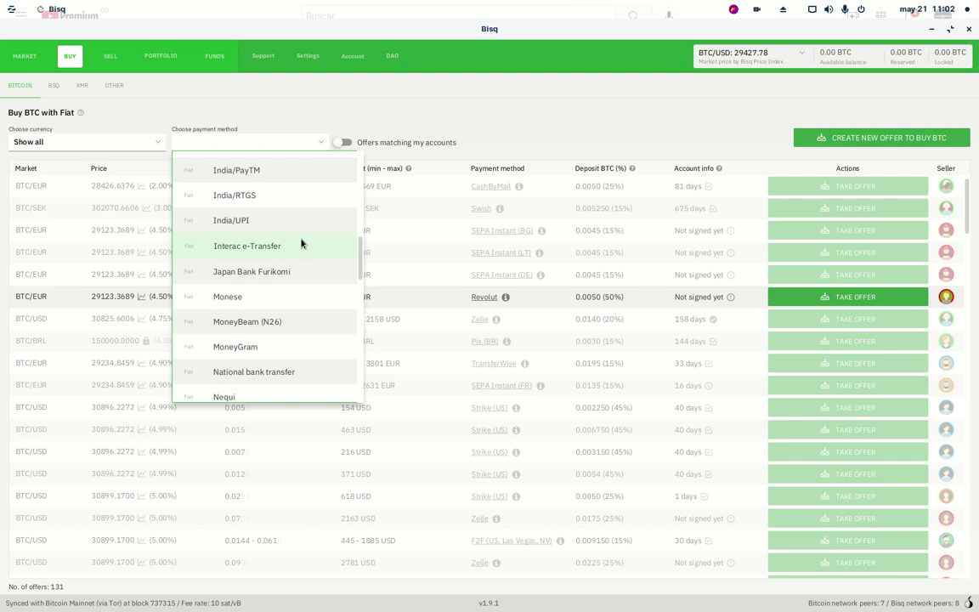
scroll(289, 285, "down", 4)
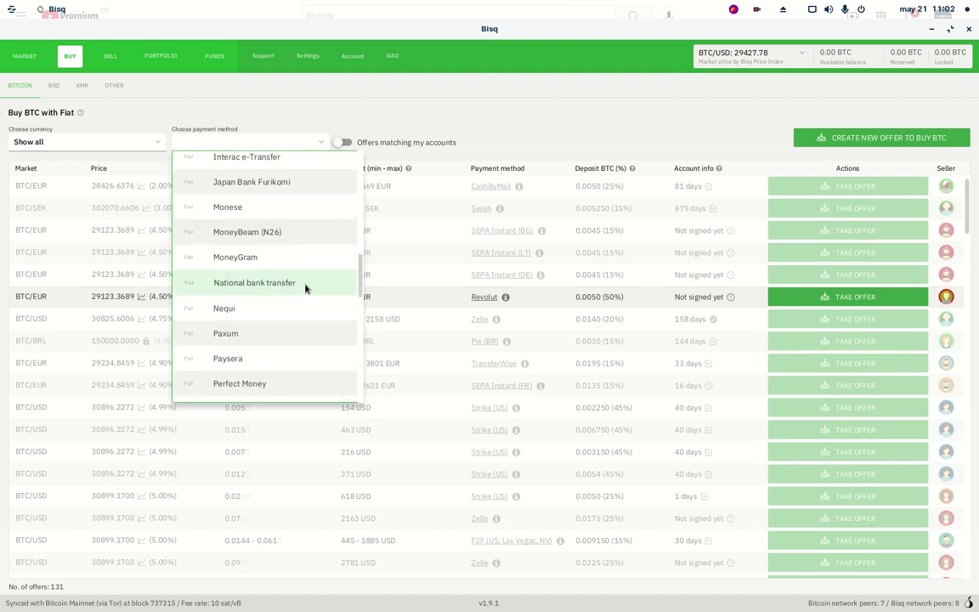
scroll(287, 288, "down", 1)
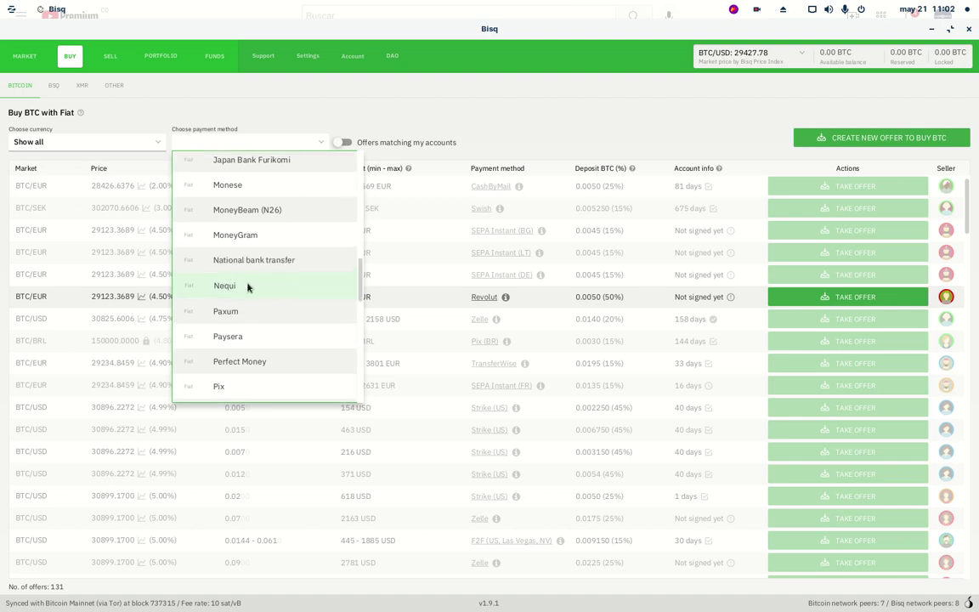
scroll(269, 287, "down", 1)
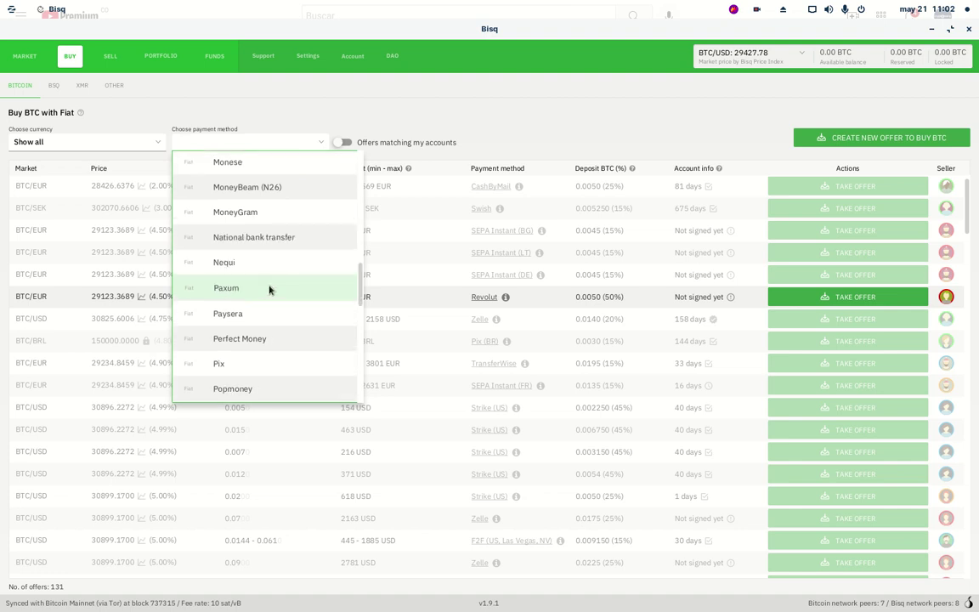
scroll(268, 289, "down", 1)
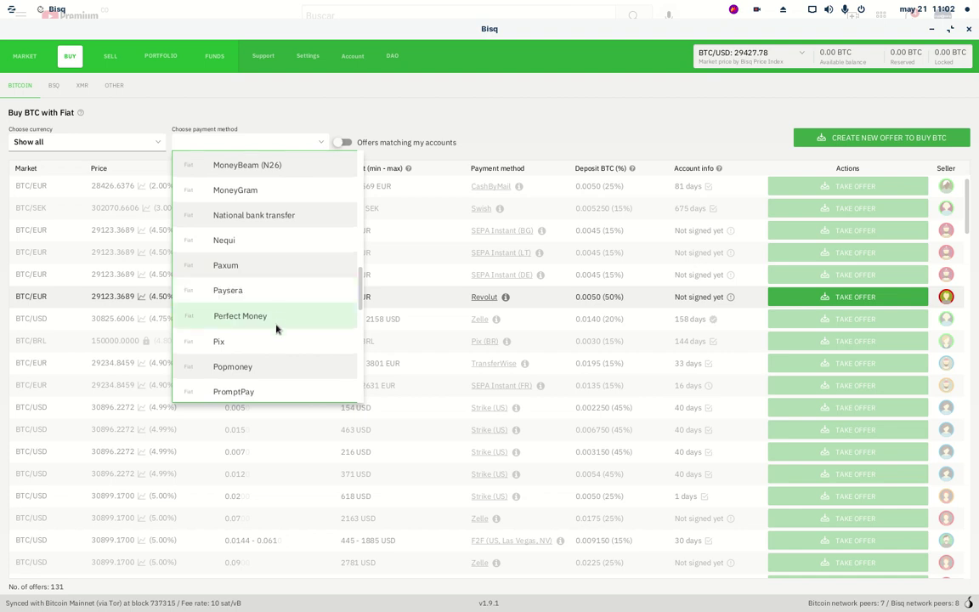
scroll(289, 316, "down", 2)
scroll(292, 315, "down", 4)
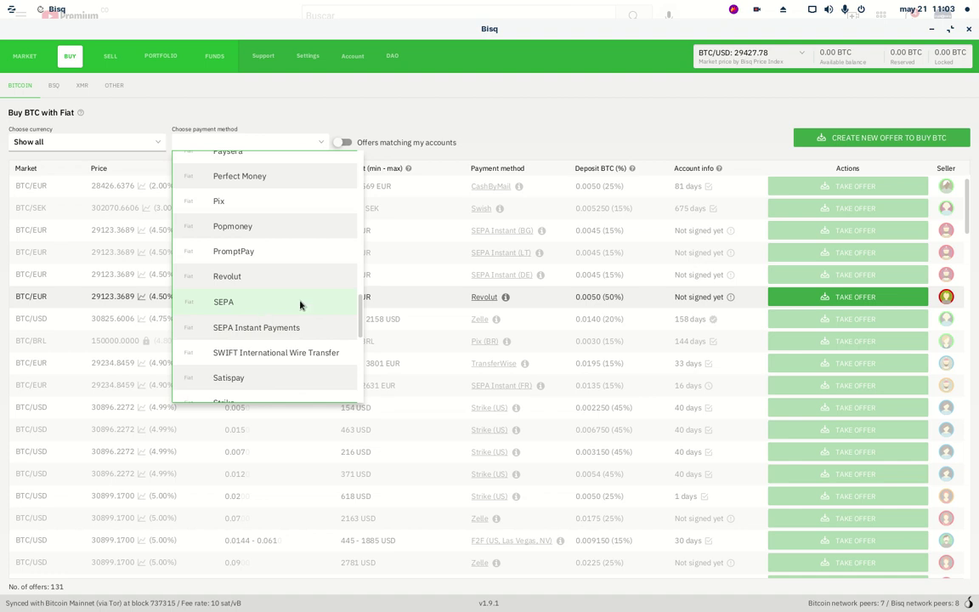
scroll(306, 303, "down", 1)
scroll(289, 306, "down", 2)
scroll(277, 331, "down", 1)
scroll(277, 330, "down", 2)
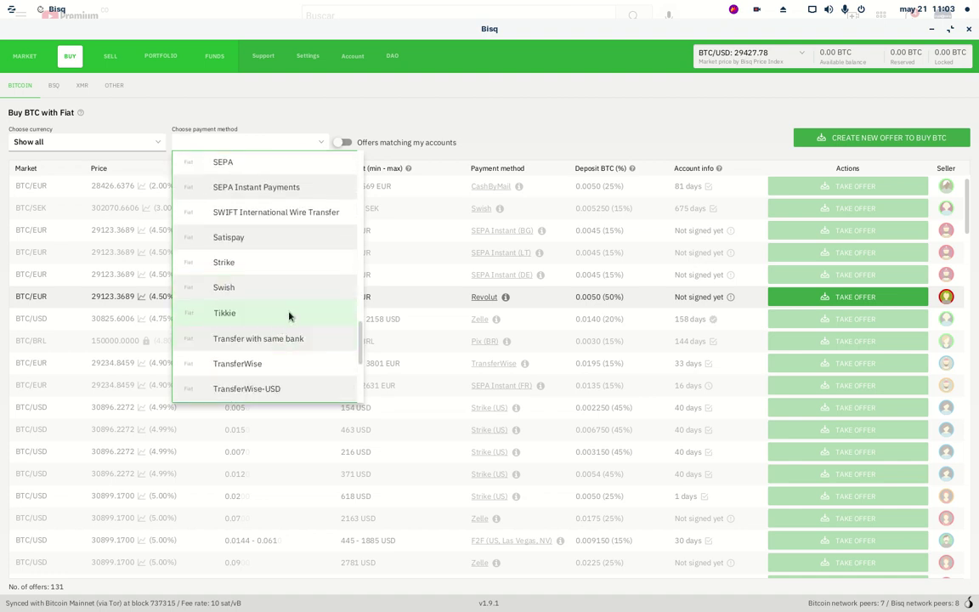
scroll(289, 314, "down", 2)
scroll(297, 317, "down", 3)
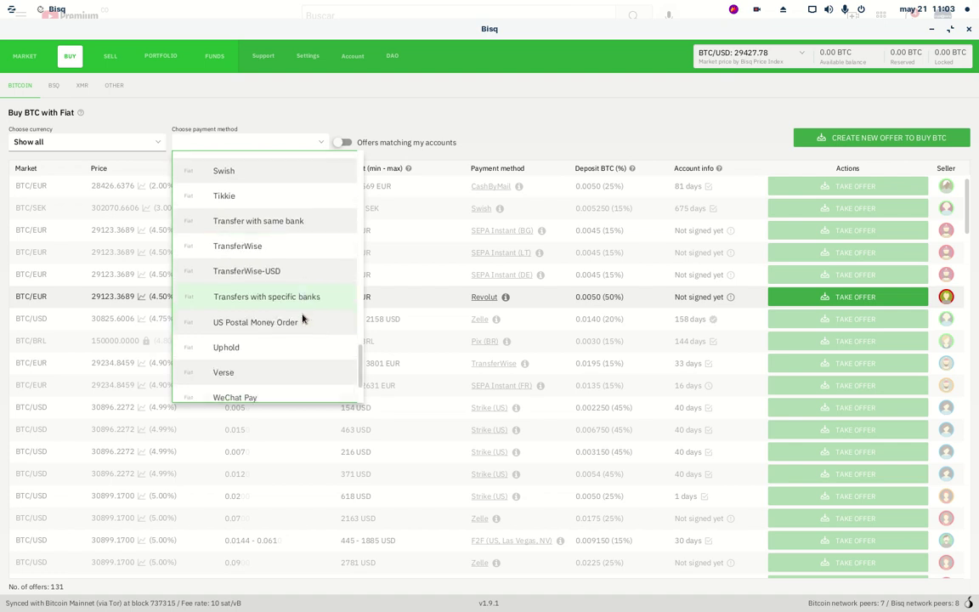
scroll(303, 318, "down", 1)
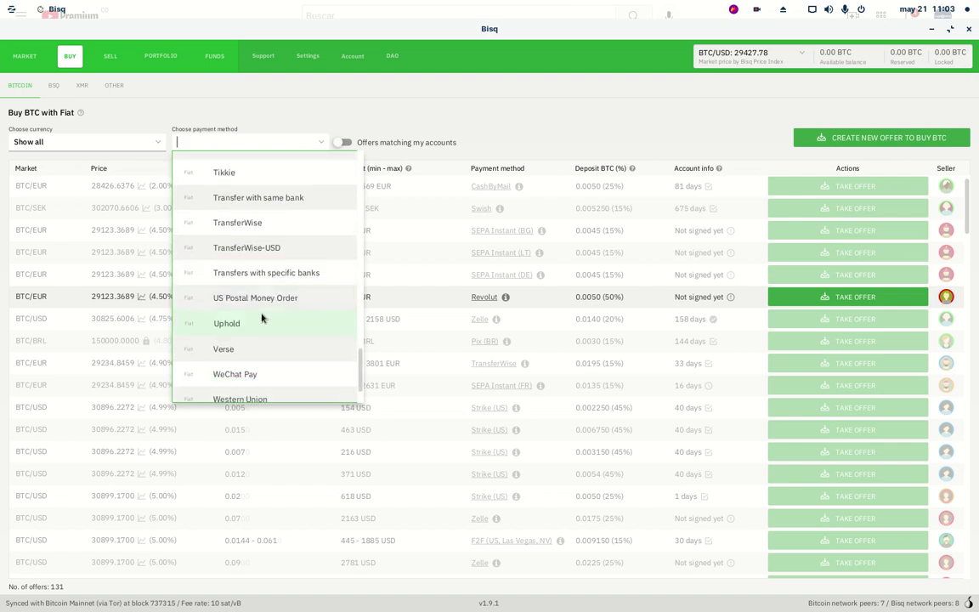
scroll(266, 323, "down", 1)
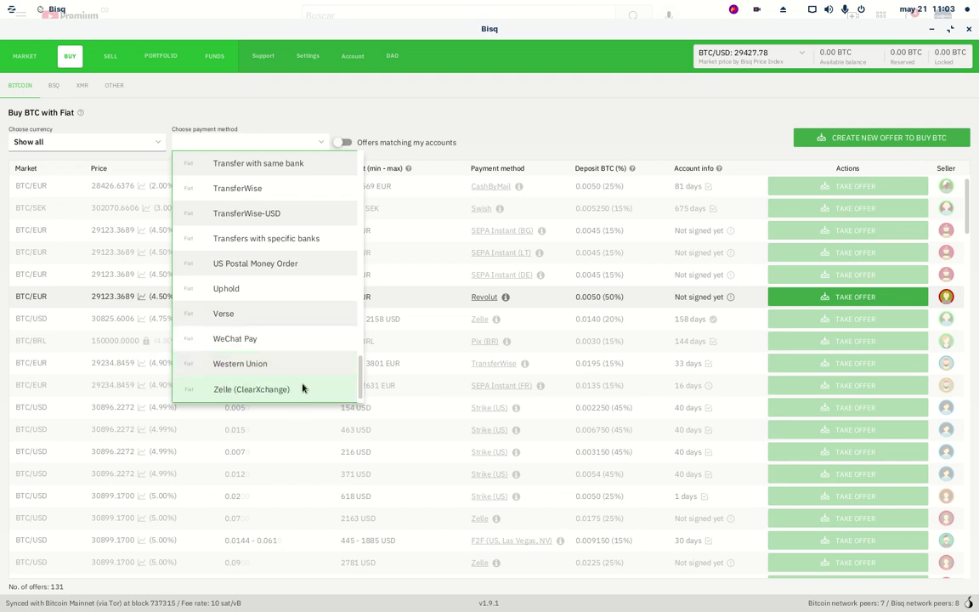
left_click(339, 104)
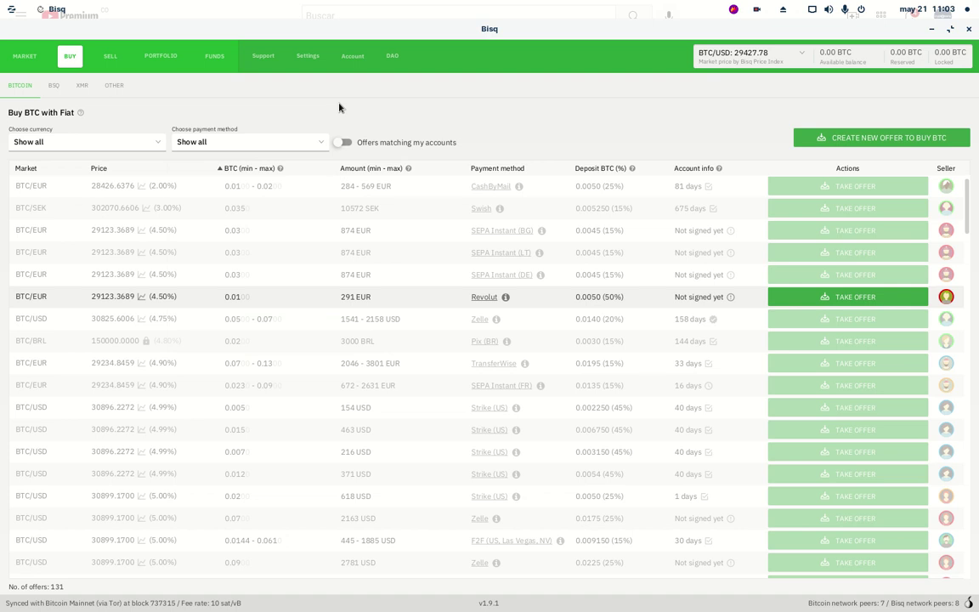
Step: View the offers for selling bitcoin for fiat and the list of own open offers in the portfolio
left_click(110, 58)
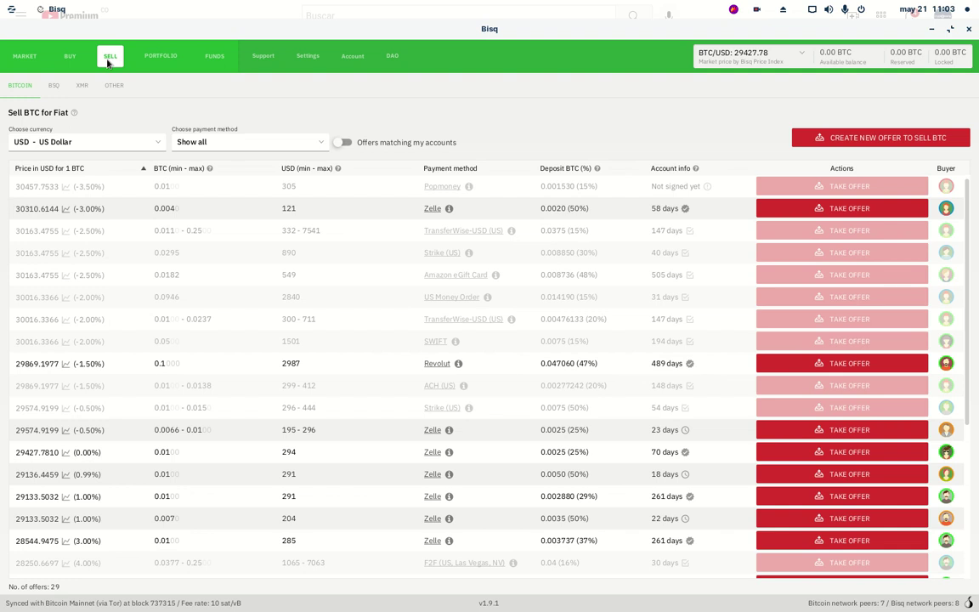
left_click(161, 56)
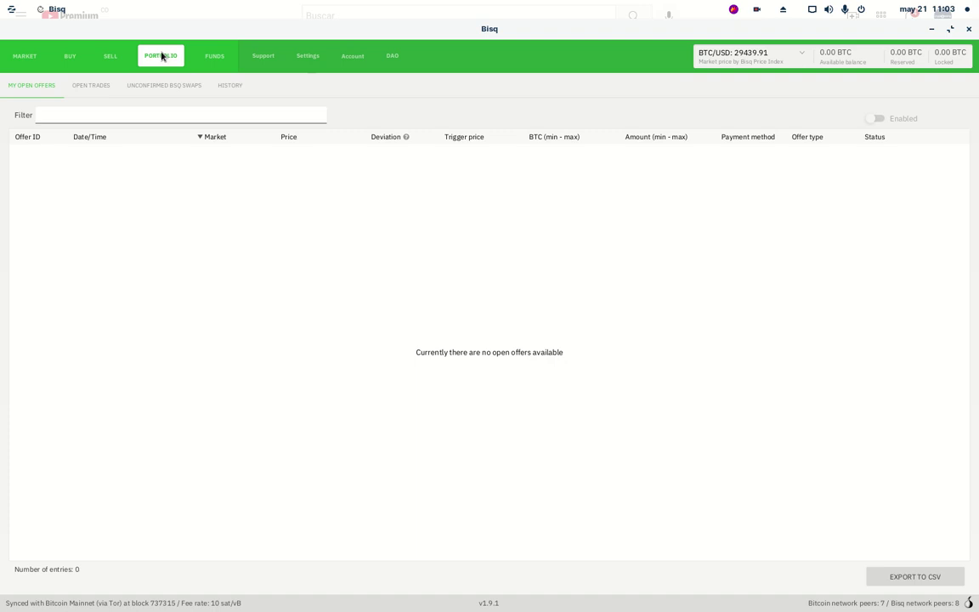
Step: View the wallet's page for receiving funds and the mediation support tickets, closing the background information about disputes
left_click(216, 64)
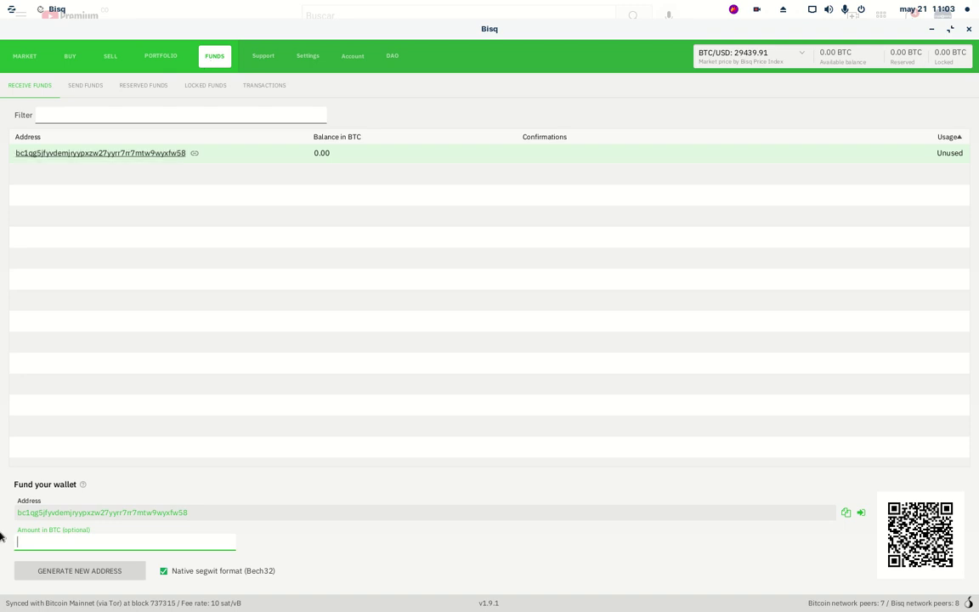
left_click(262, 56)
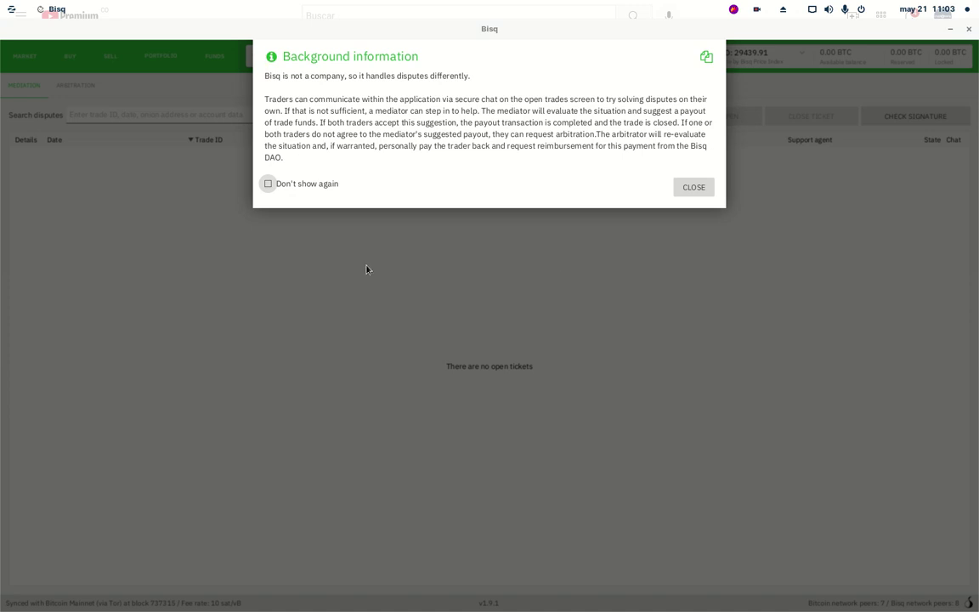
left_click(695, 187)
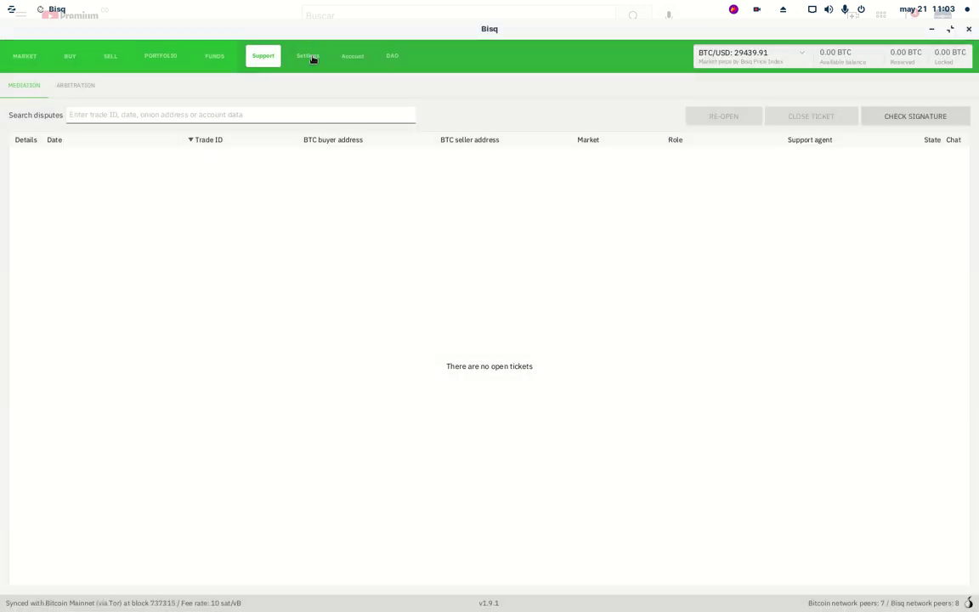
Step: View the general preferences in the settings and the account's national currency and altcoin payment accounts
left_click(310, 57)
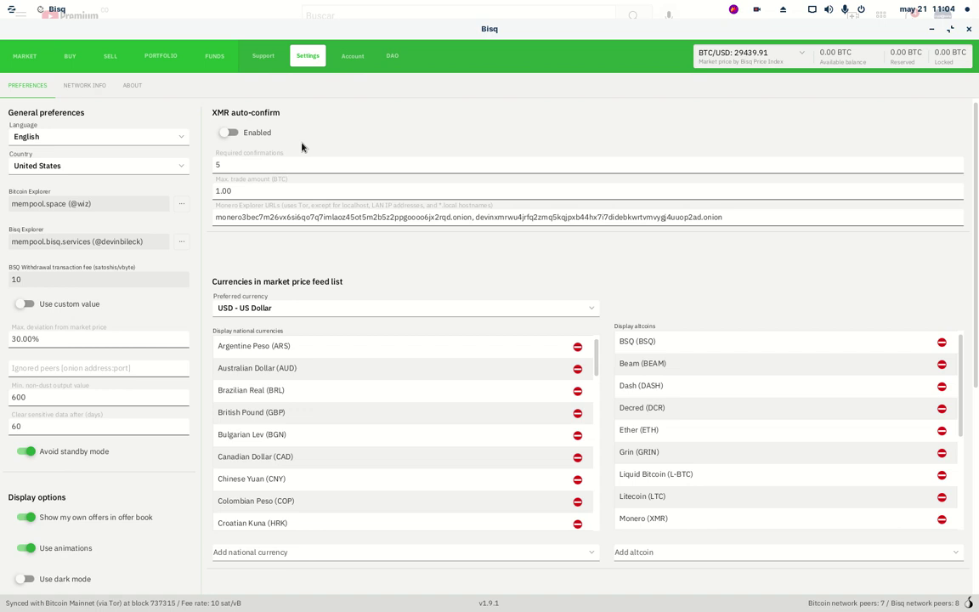
left_click(354, 57)
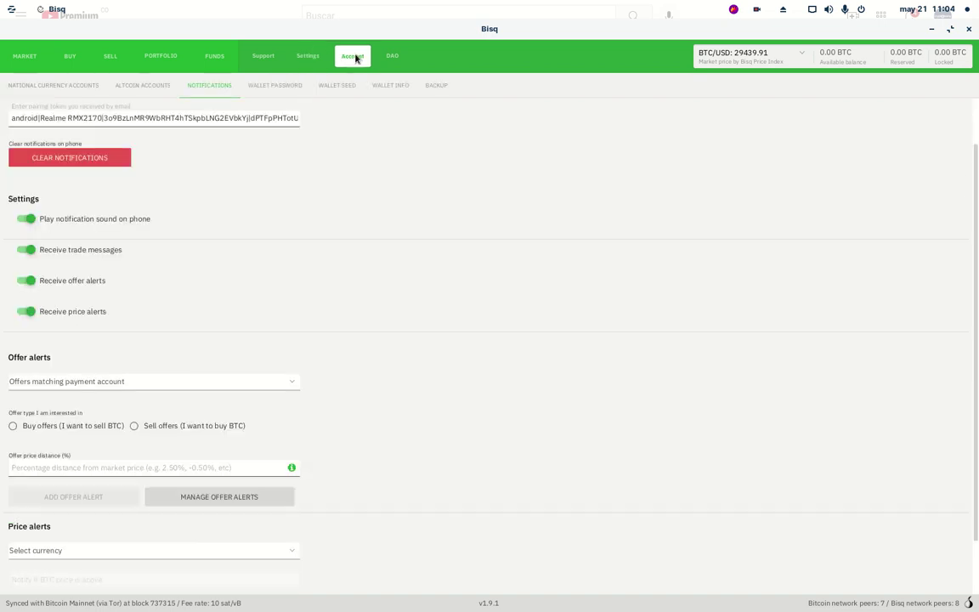
left_click(28, 86)
left_click(144, 90)
left_click(54, 169)
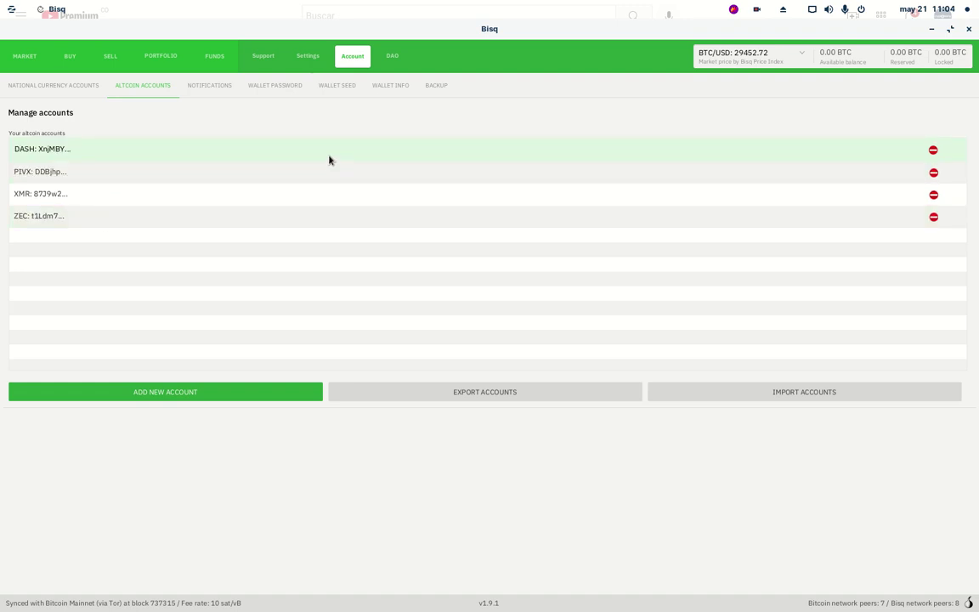
Step: Look over the account's notification settings down to the offer alerts and price alerts
left_click(215, 92)
scroll(141, 250, "down", 1)
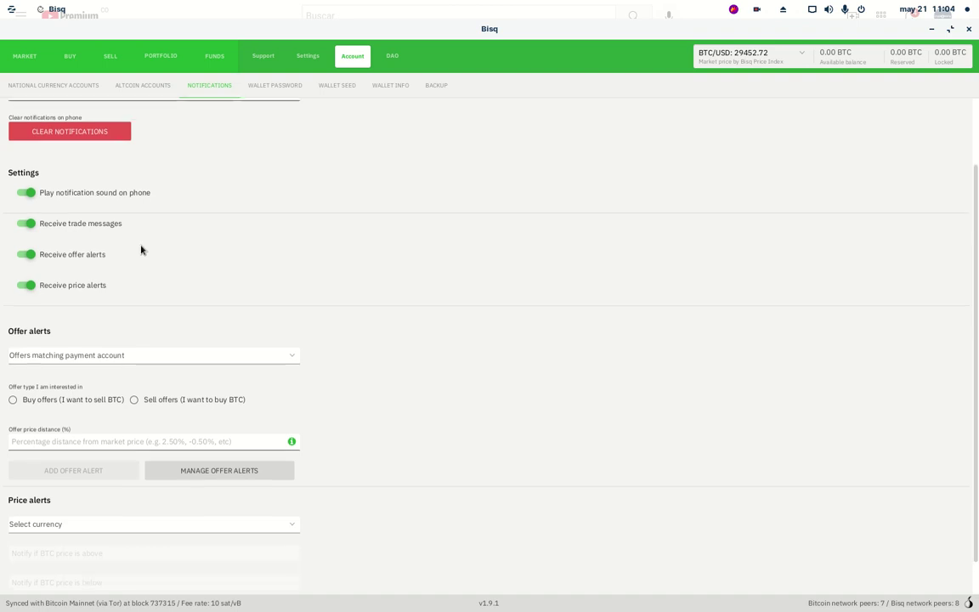
scroll(141, 250, "down", 1)
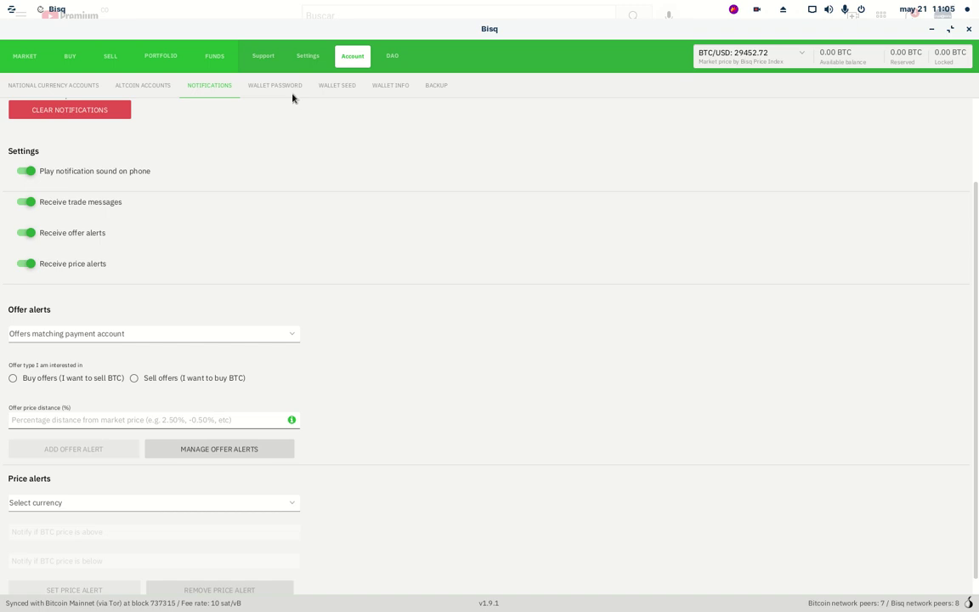
scroll(97, 394, "down", 1)
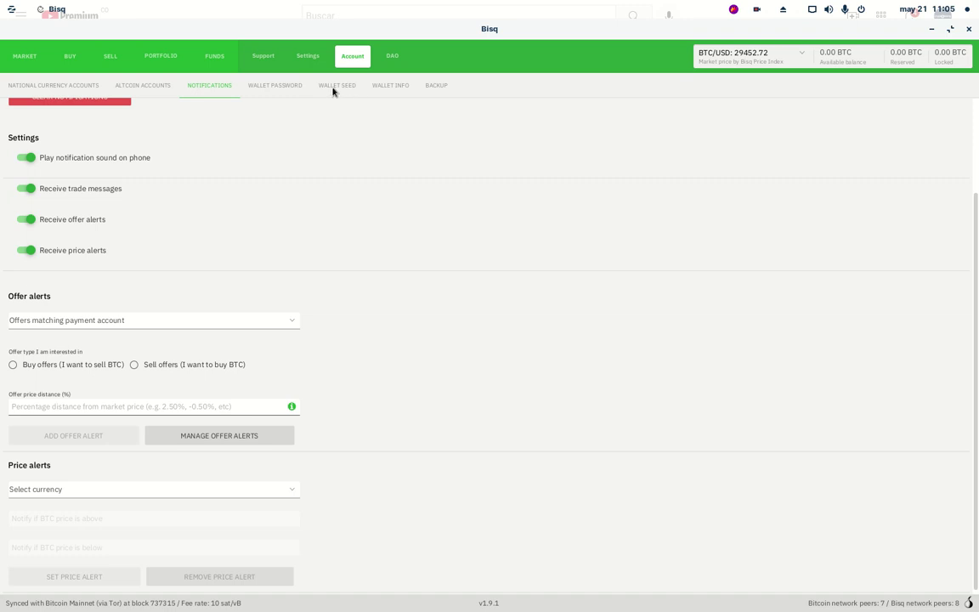
Step: Examine the DAO dashboard with its BSQ price and trade volume charts, returning to its beginning
left_click(393, 56)
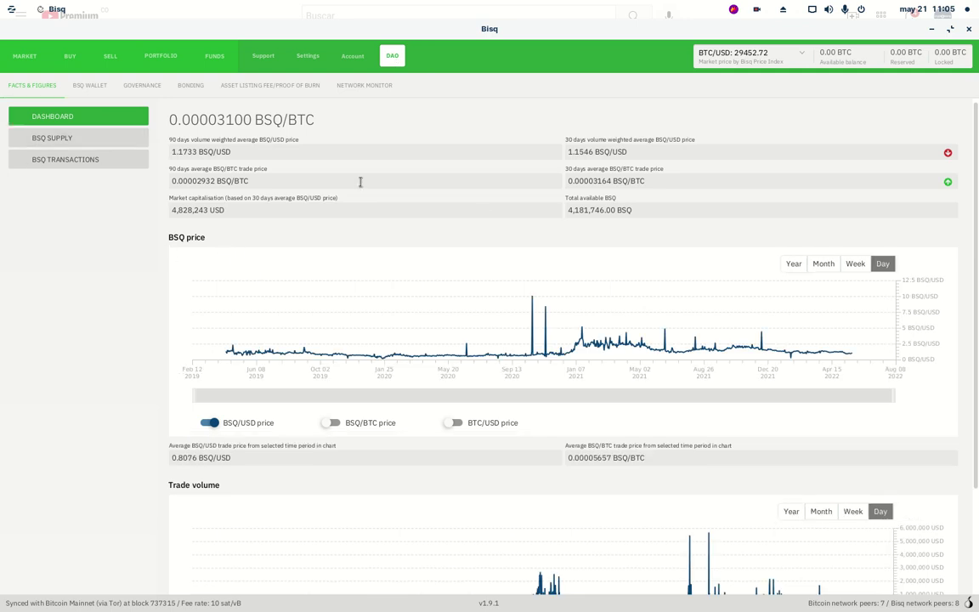
scroll(497, 246, "down", 1)
scroll(498, 251, "down", 3)
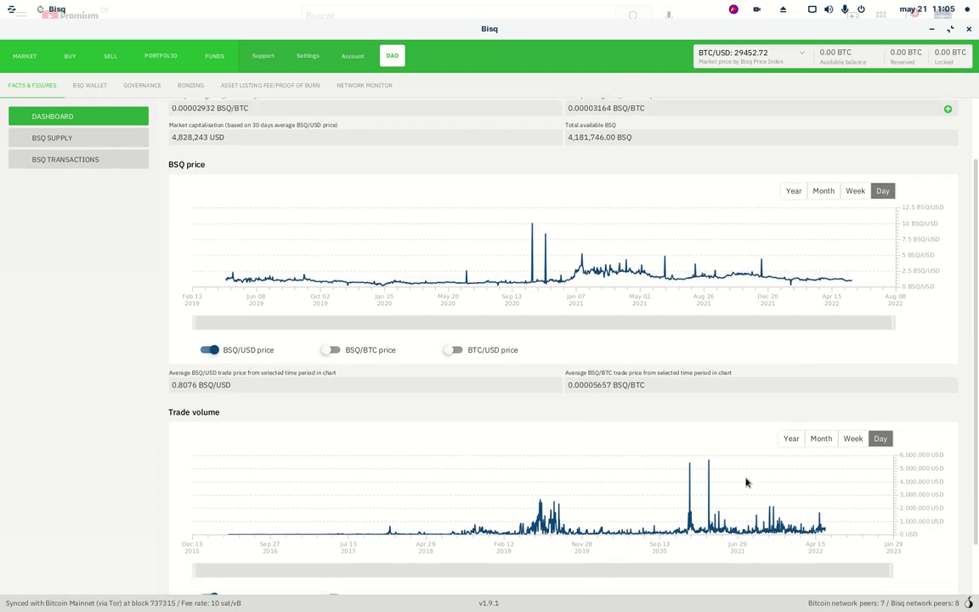
scroll(665, 339, "up", 1)
scroll(658, 335, "up", 3)
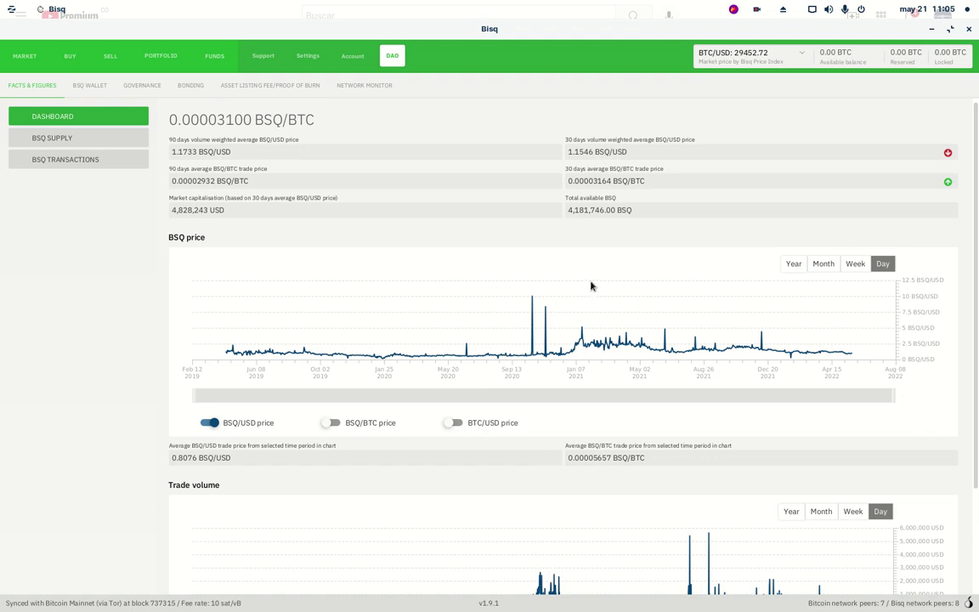
Step: Show the BSQ issued versus burnt chart by month in the BSQ supply figures and view the BSQ transactions statistics
left_click(42, 140)
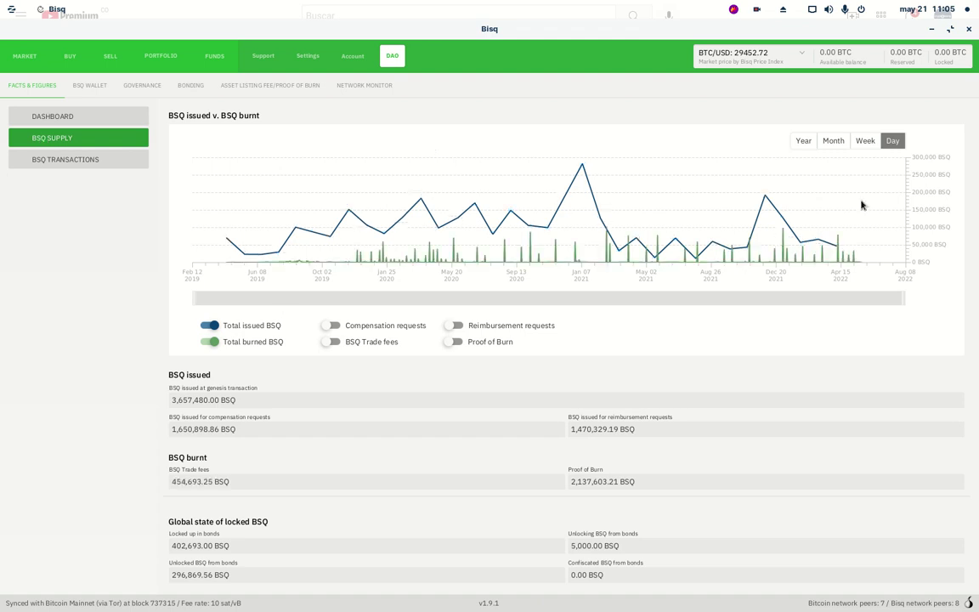
left_click(834, 140)
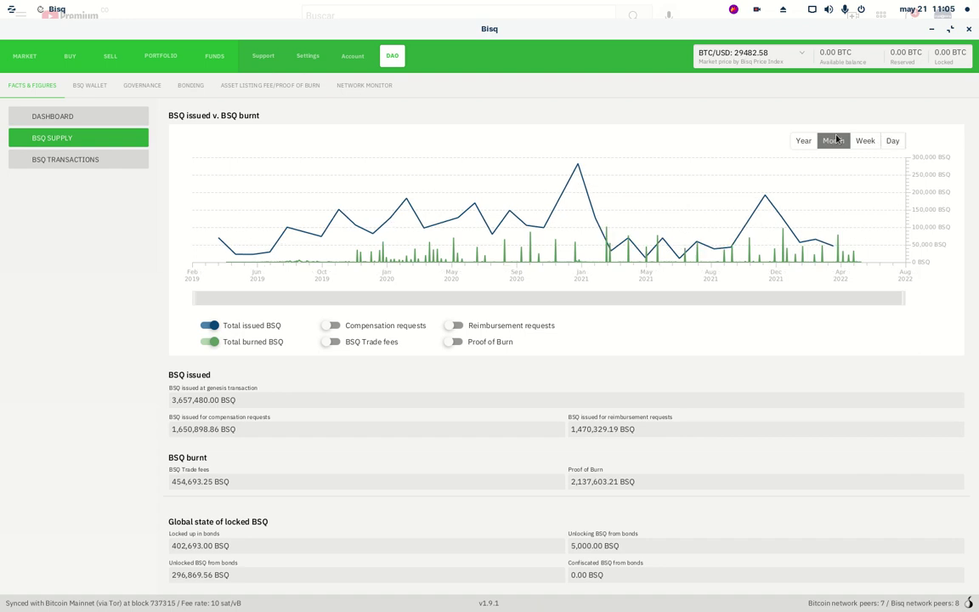
left_click(44, 160)
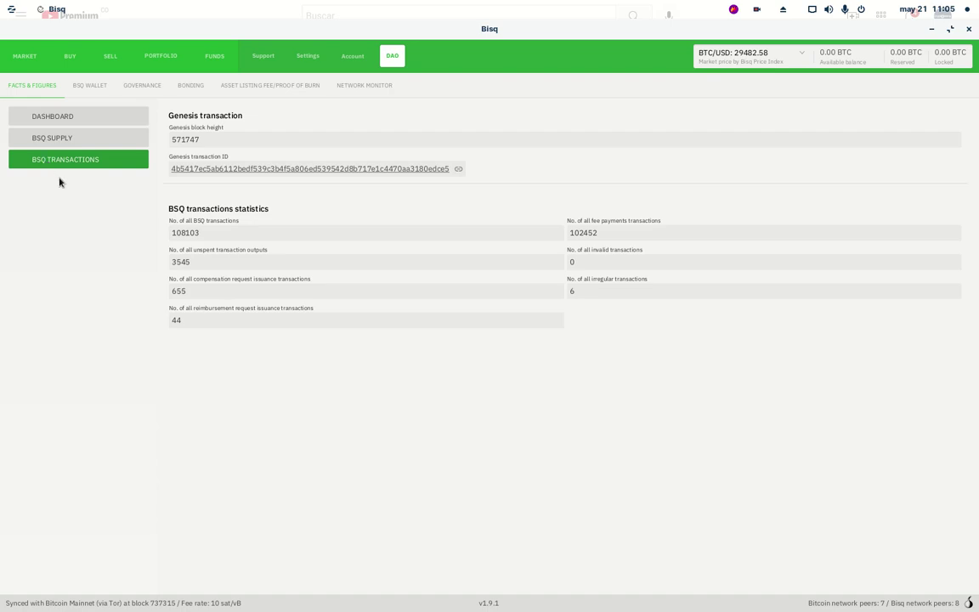
Step: Switch to the Chromium browser, leave full-screen view and return to the Bisq DAO page on bisq.network
key("alt+Tab")
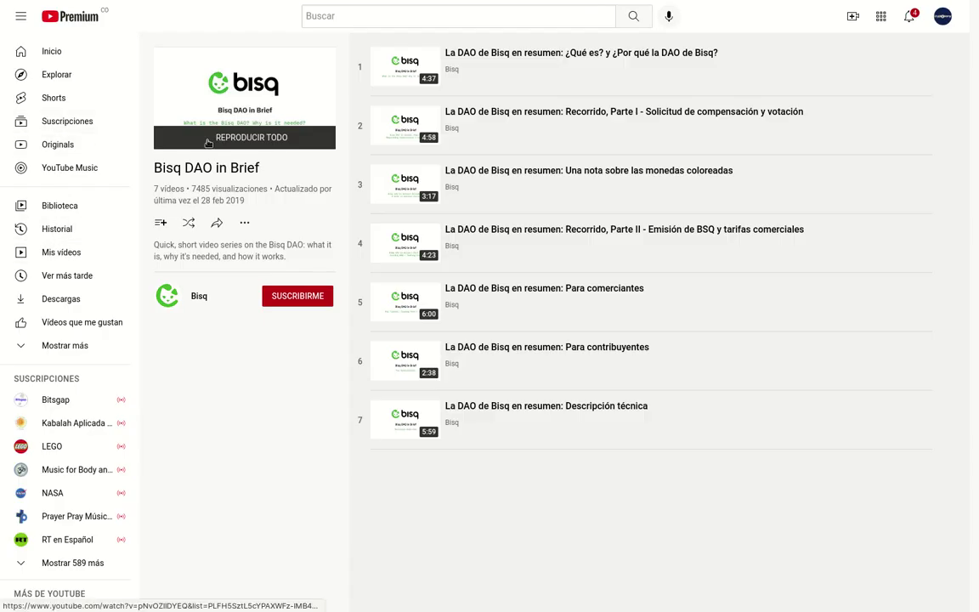
key("F11")
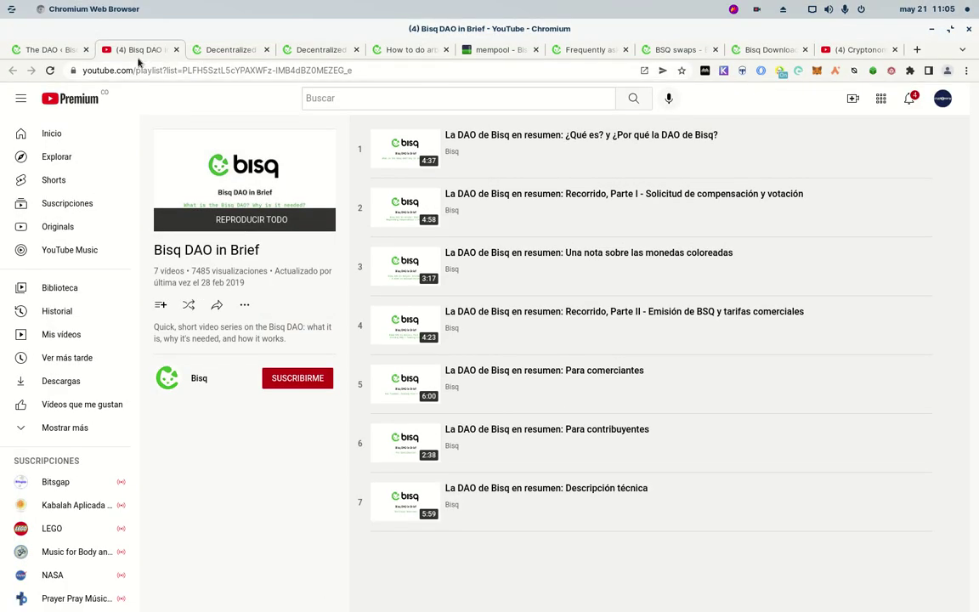
left_click(219, 56)
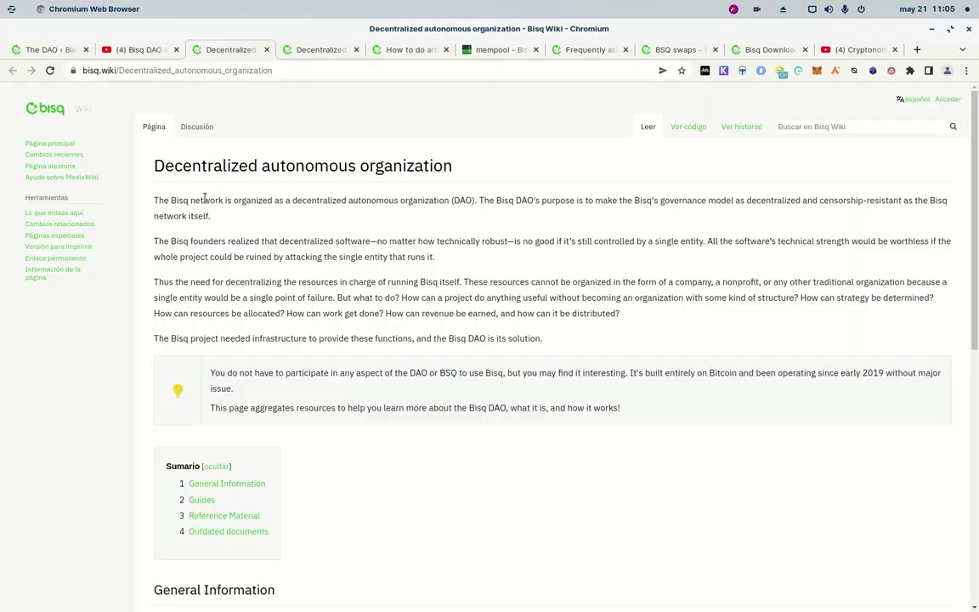
left_click(43, 51)
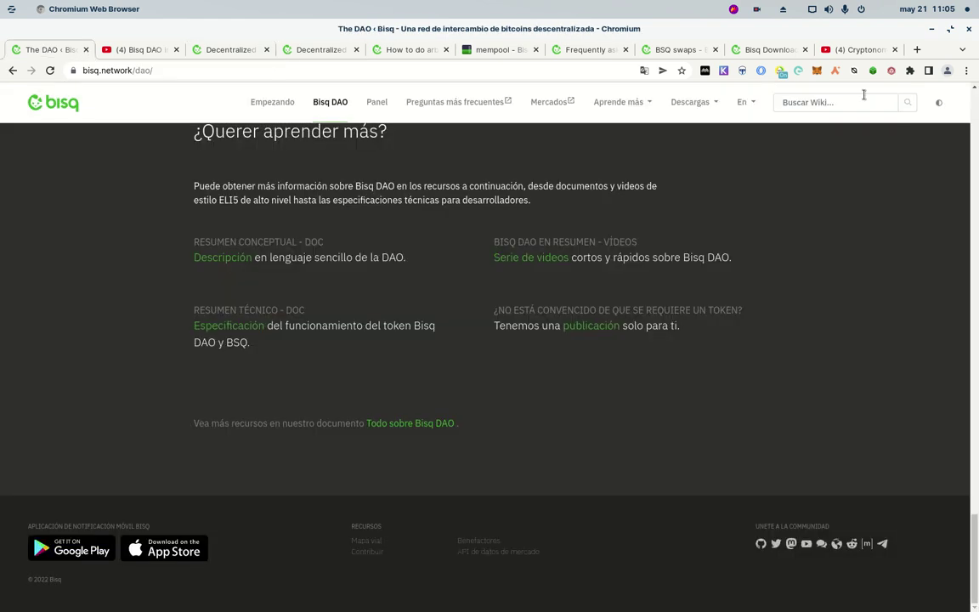
Step: Search the Bisq wiki for ARBITRAGE from the website and open the article How to do arbitrage on Bisq
left_click(848, 102)
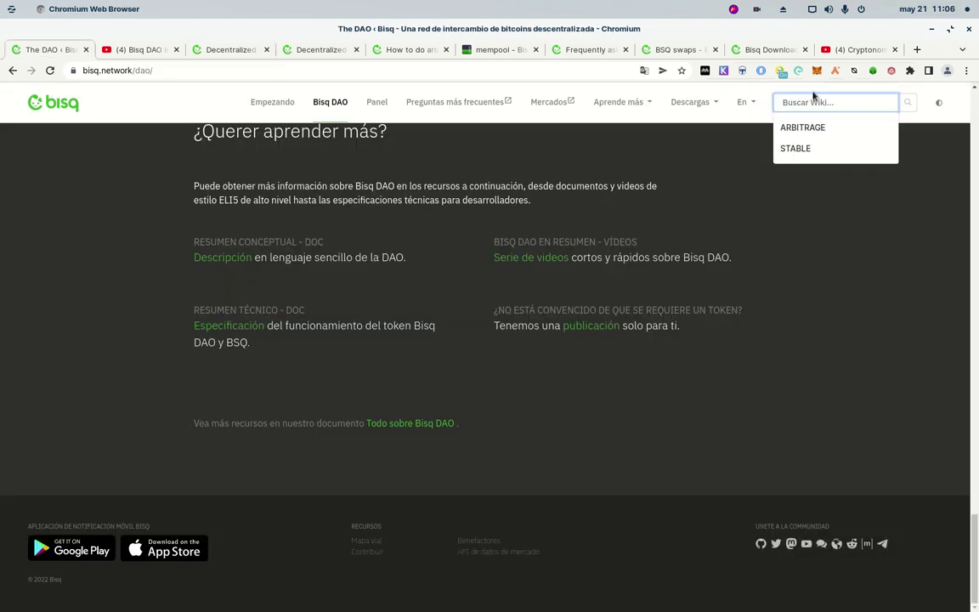
left_click(808, 129)
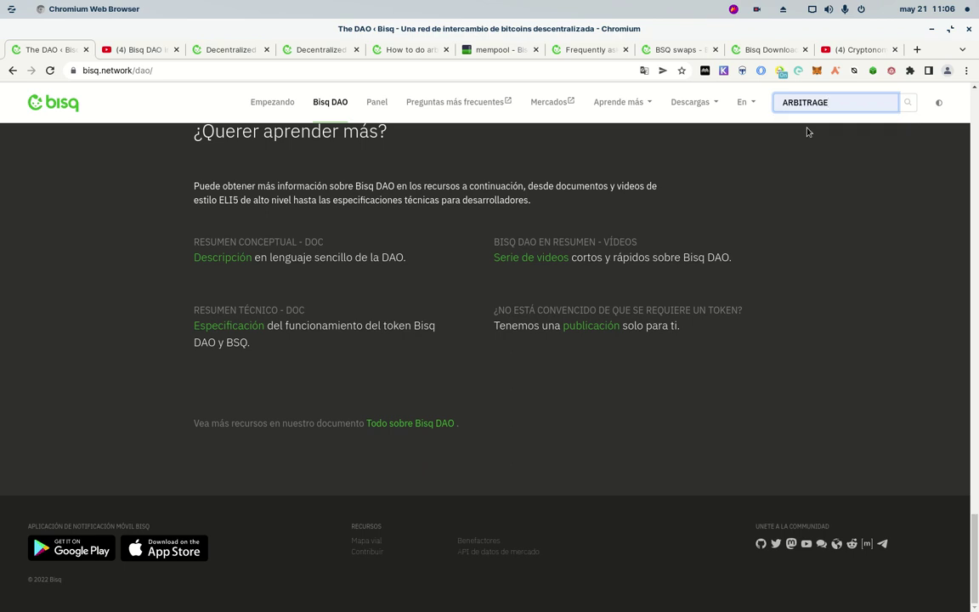
key("Return")
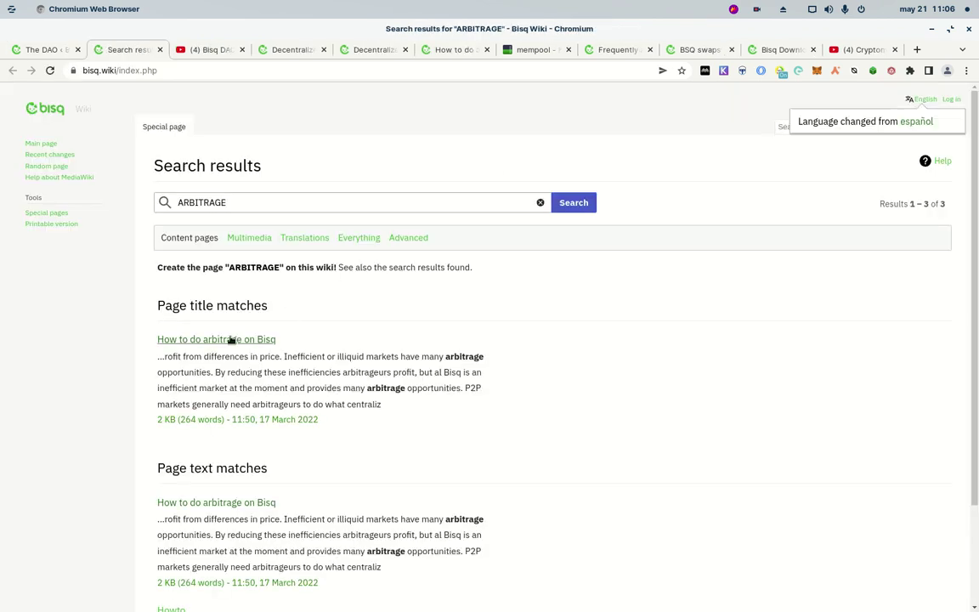
left_click(230, 339)
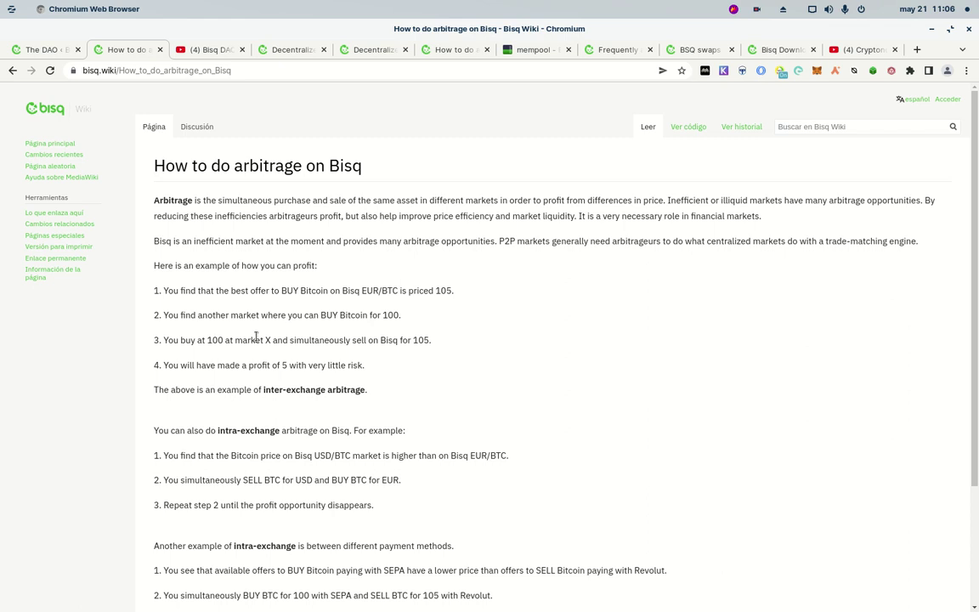
Step: Translate the arbitrage article into Spanish and highlight the inter-exchange arbitrage example from its introductory line to its closing line
left_click_drag(492, 217, 392, 216)
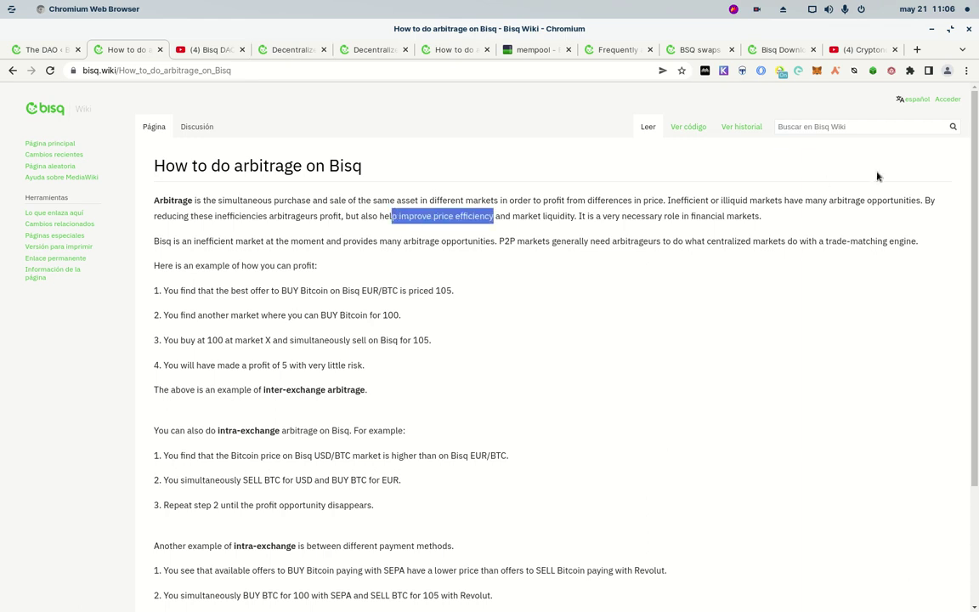
right_click(668, 395)
left_click(767, 520)
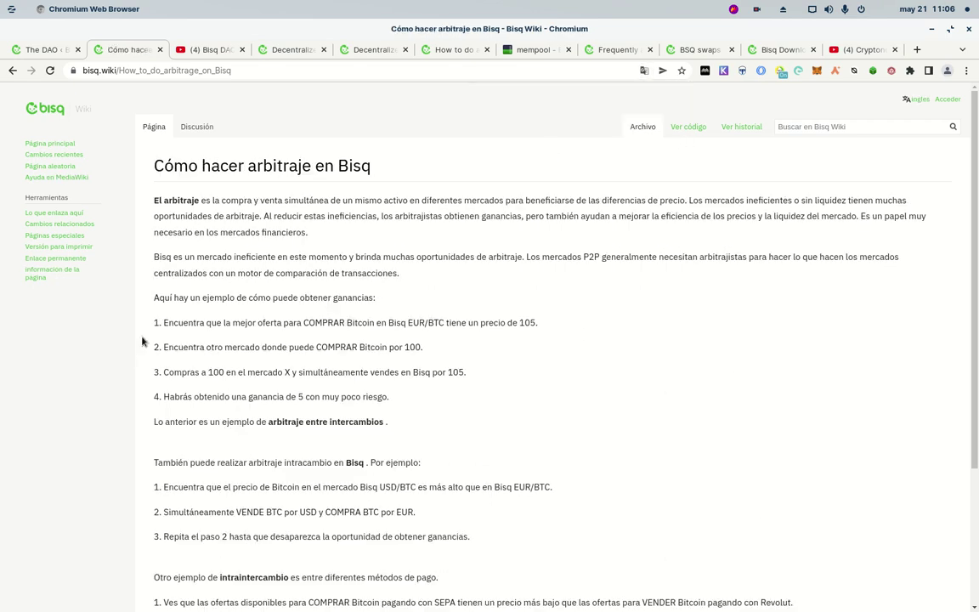
left_click_drag(150, 304, 386, 434)
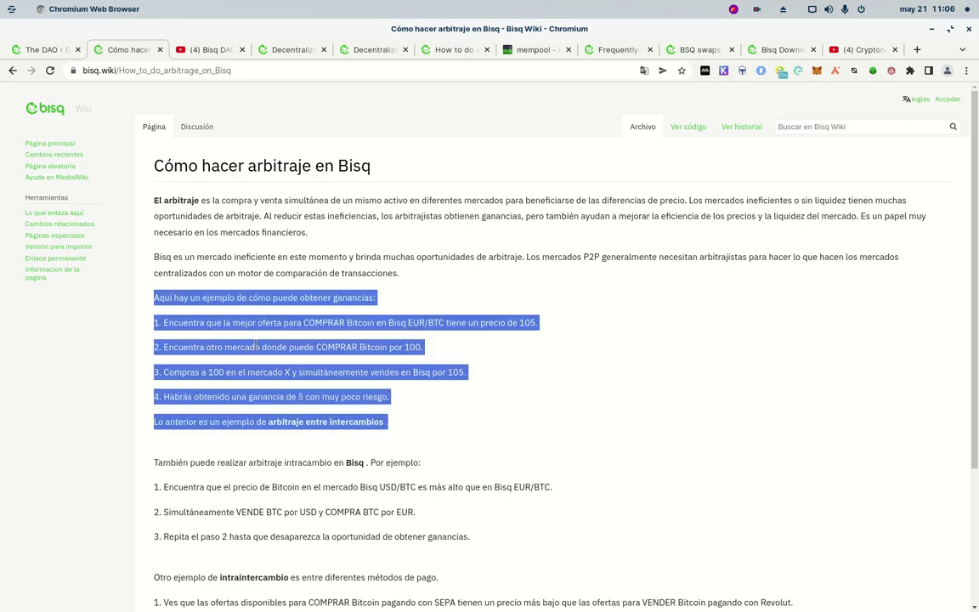